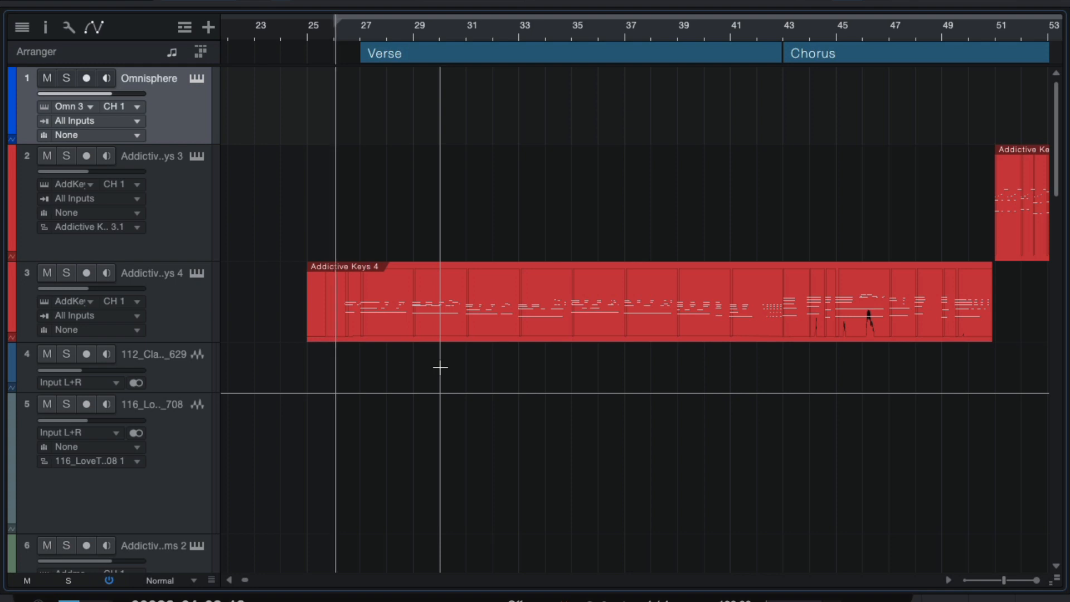
# Step: Solo and unsolo the piano track, then briefly view and close the Addictive Keys 4 part's notes
pyautogui.click(66, 274)
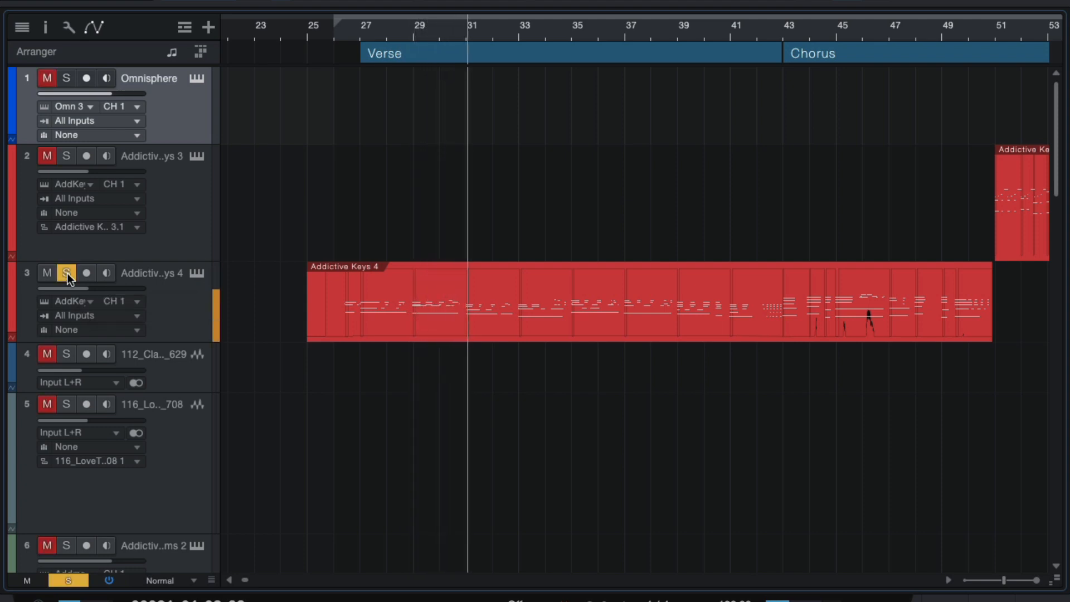
pyautogui.click(67, 273)
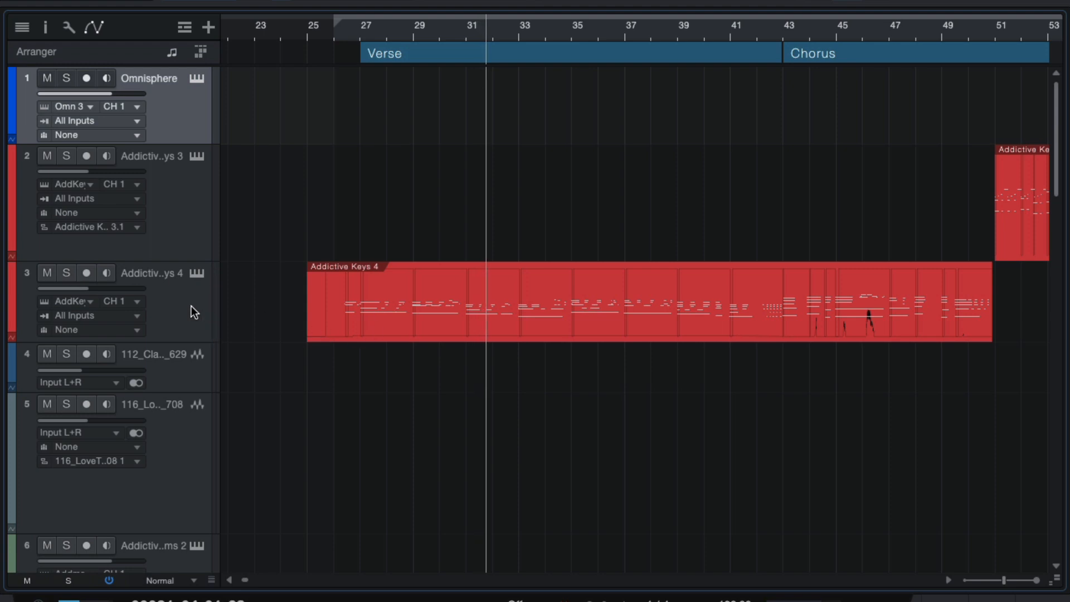
pyautogui.doubleClick(500, 317)
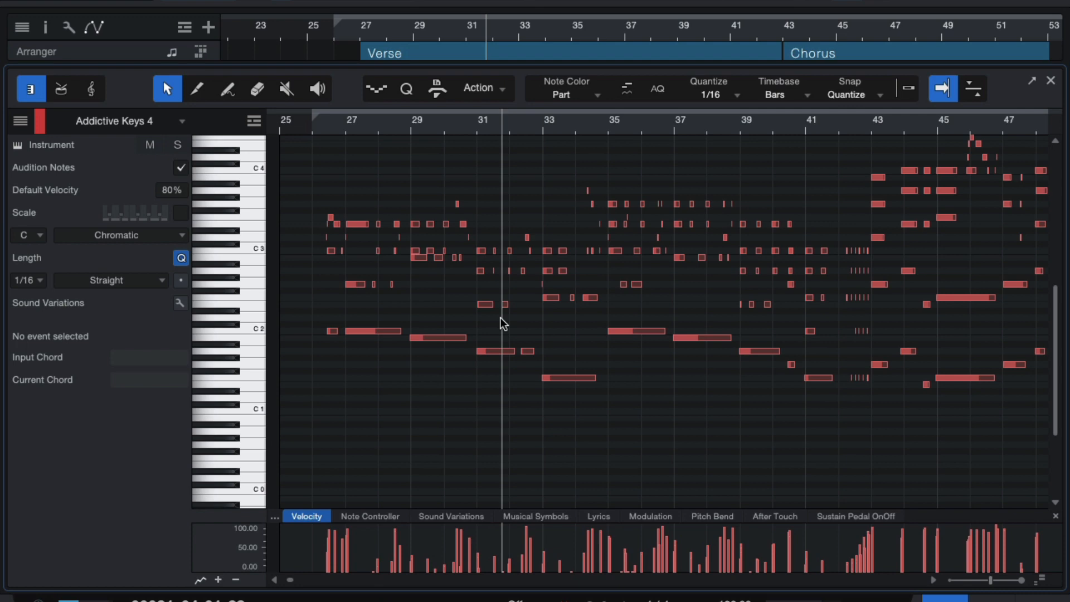
pyautogui.click(1050, 80)
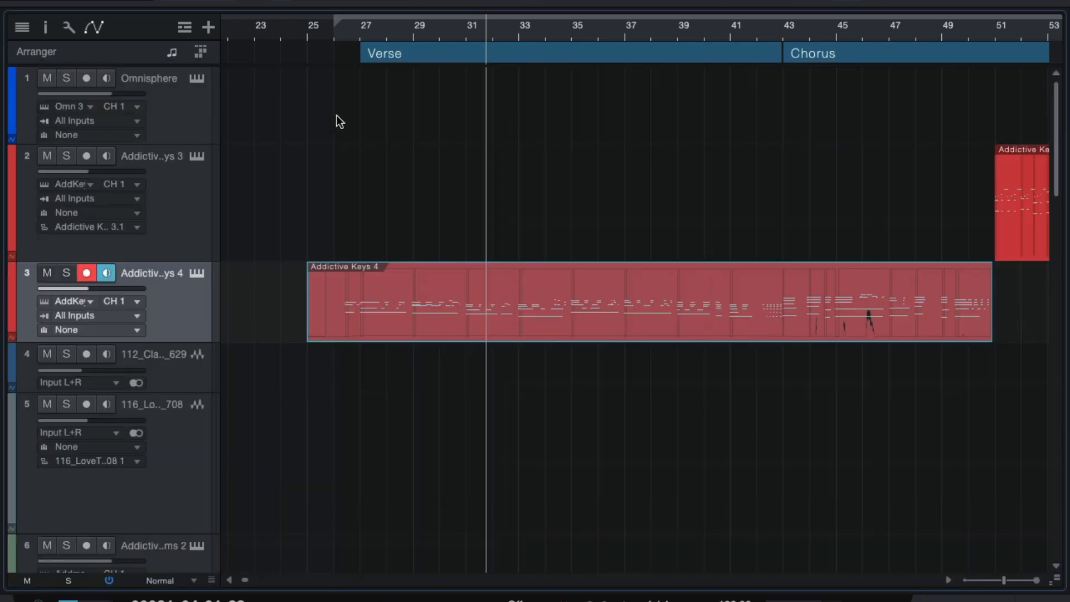
# Step: Confirm Addictive Keys keeps the Modern Upright - Time Flies preset, then reopen the part's notes
pyautogui.click(197, 274)
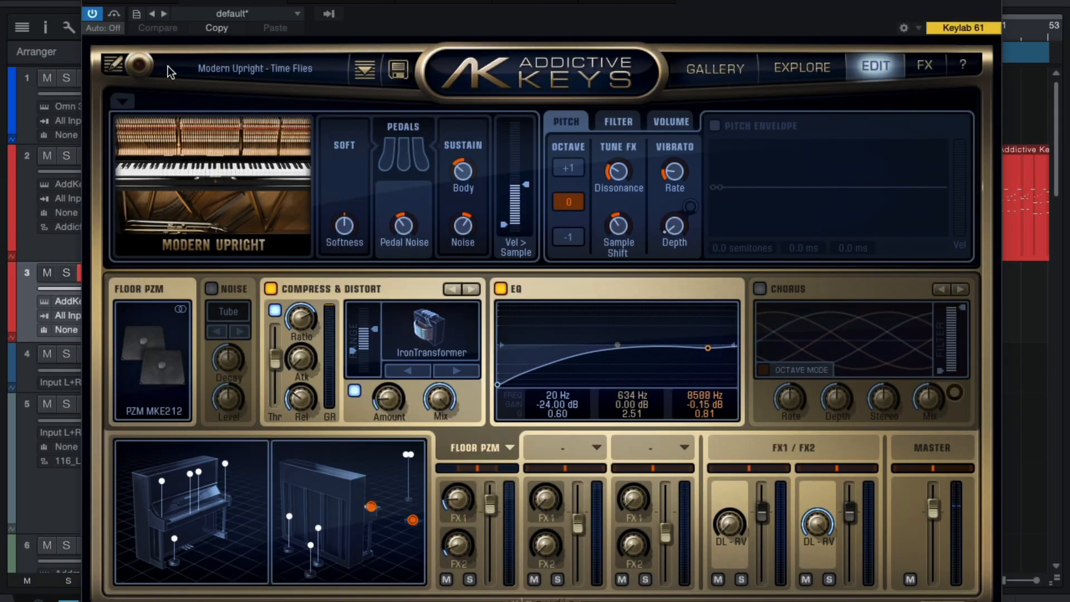
pyautogui.click(243, 70)
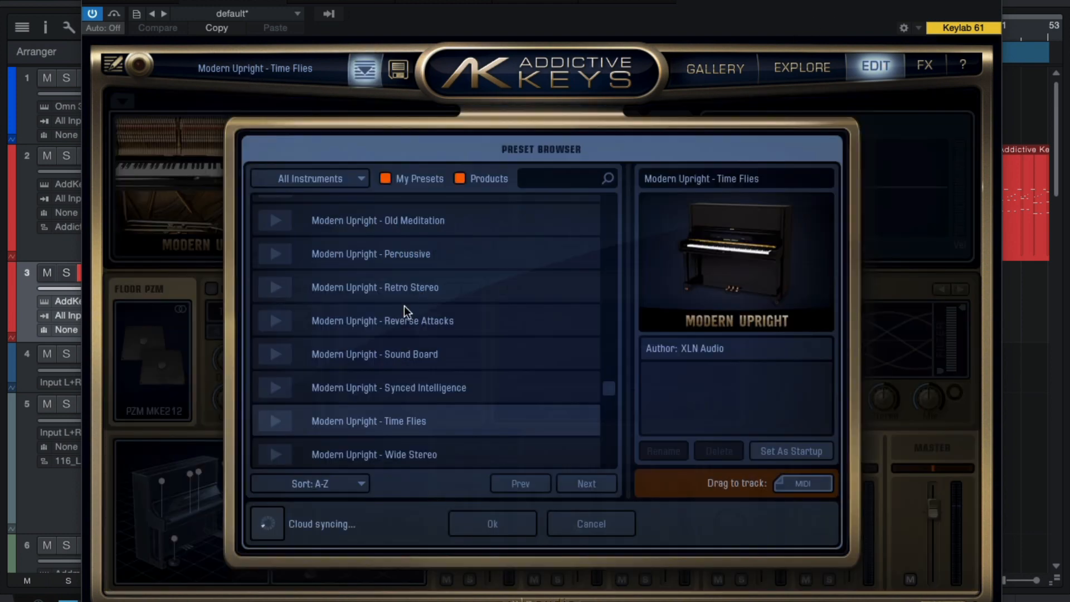
pyautogui.click(489, 526)
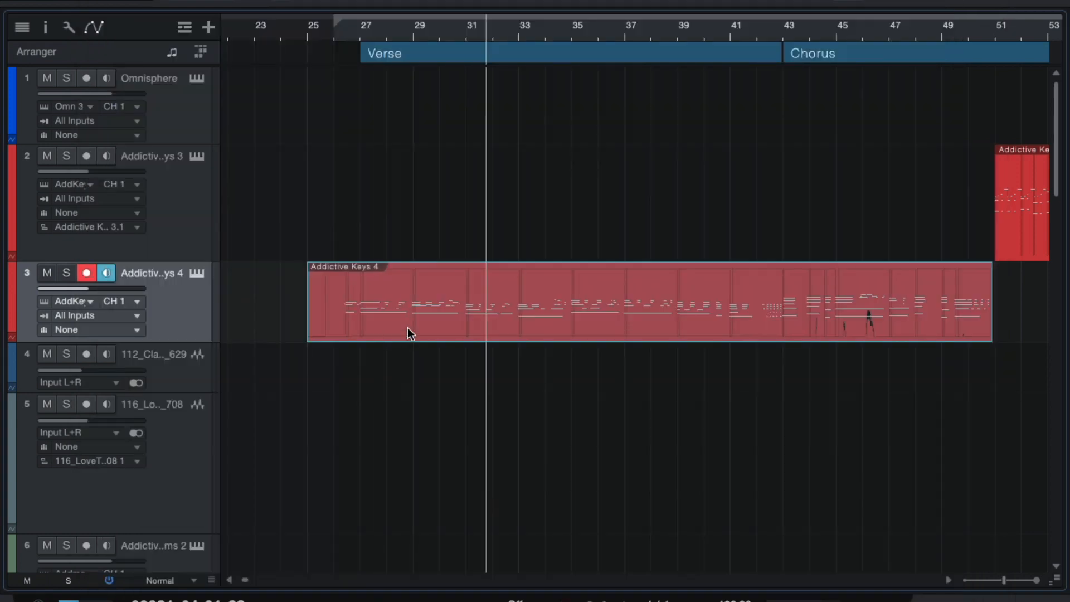
pyautogui.doubleClick(408, 332)
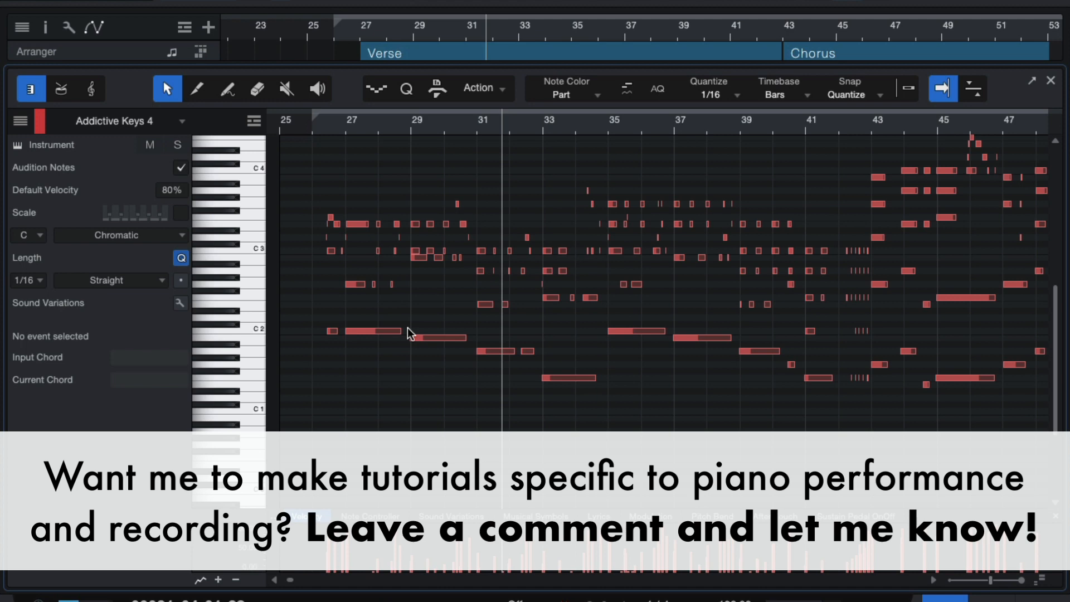
# Step: Stretch the note editor's timeline to inspect the piano notes, then close the editor
pyautogui.press('e')
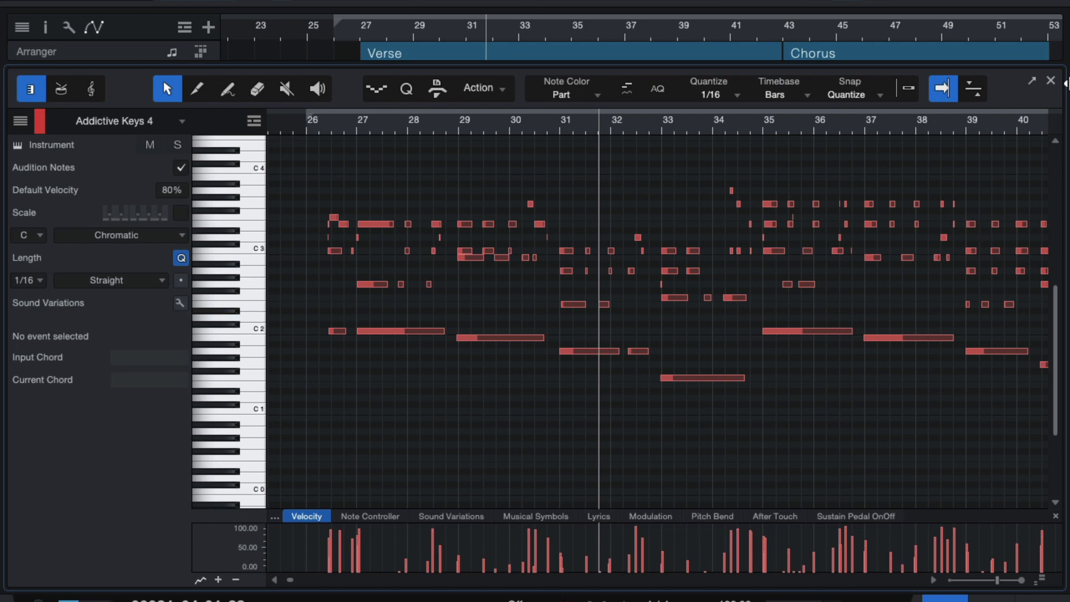
pyautogui.click(1050, 84)
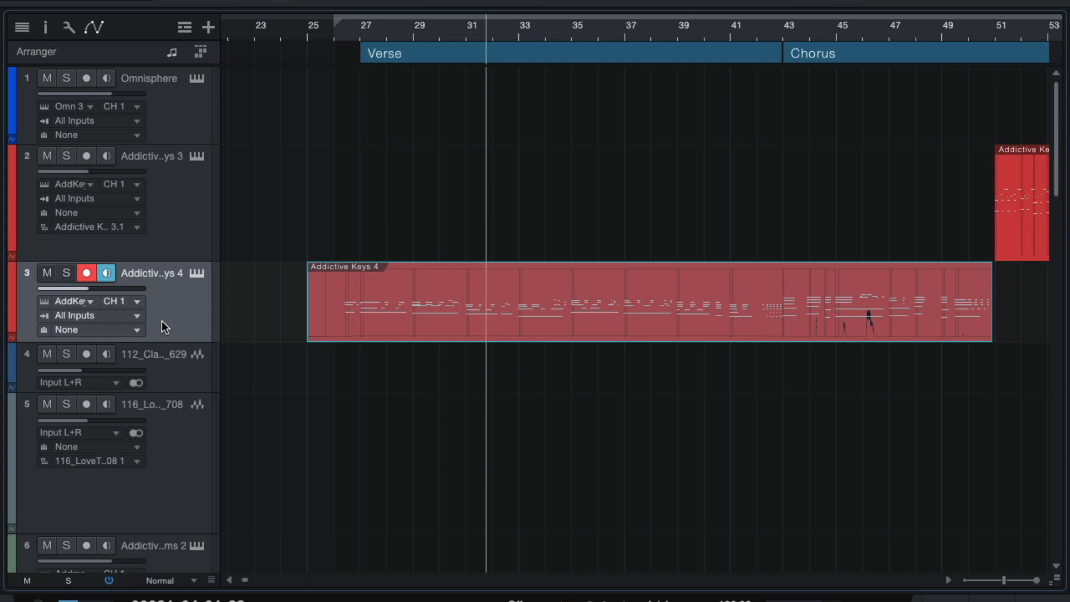
# Step: In the Console, bypass the piano channel's inserts and sends, solo the piano, and open Addictive Keys
pyautogui.press('F3')
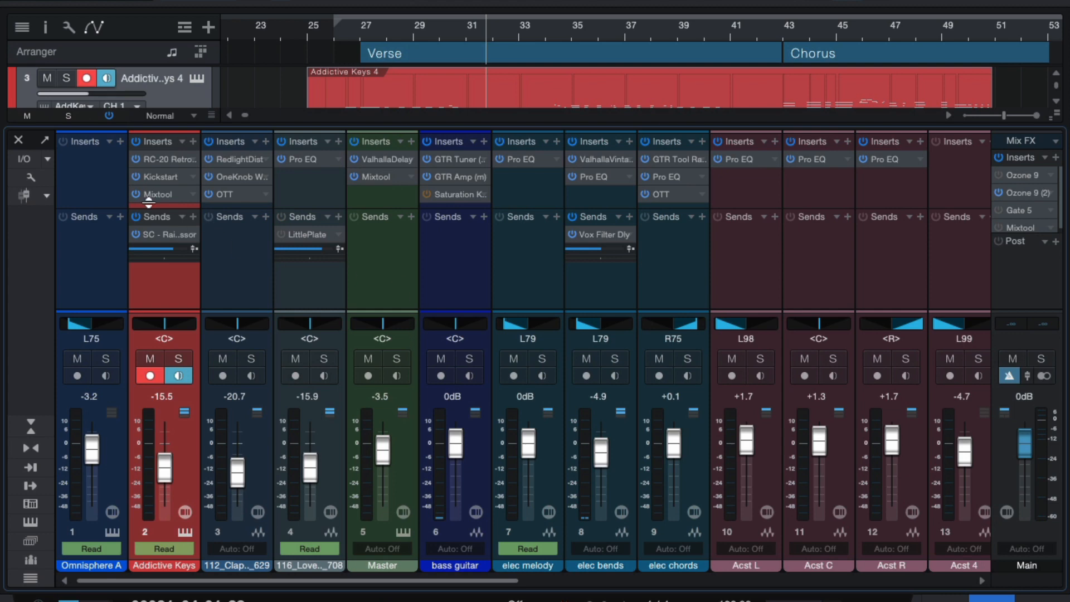
pyautogui.click(137, 142)
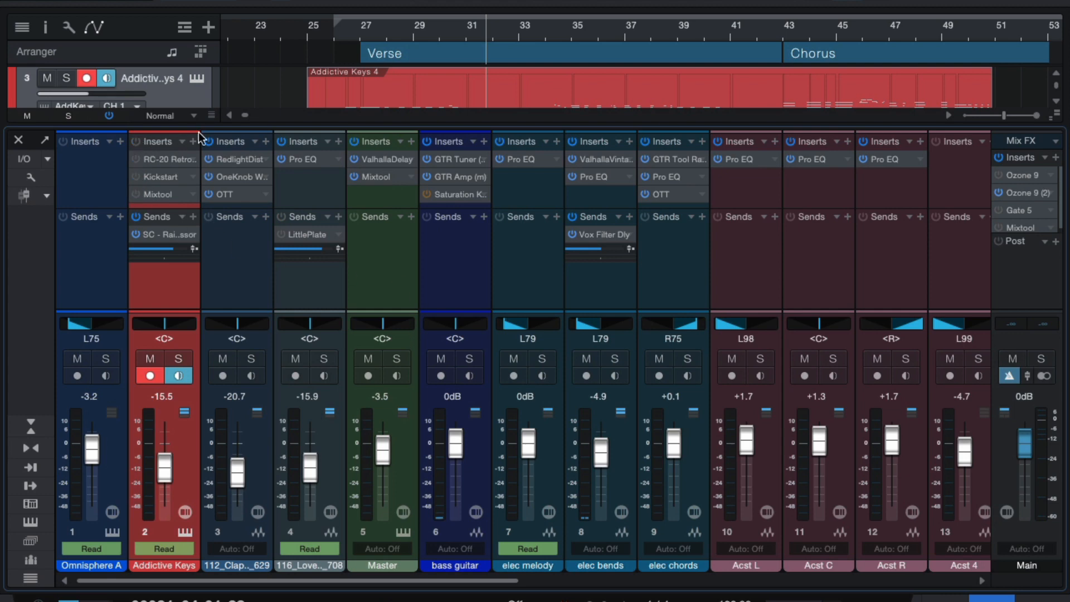
pyautogui.click(350, 32)
pyautogui.click(136, 217)
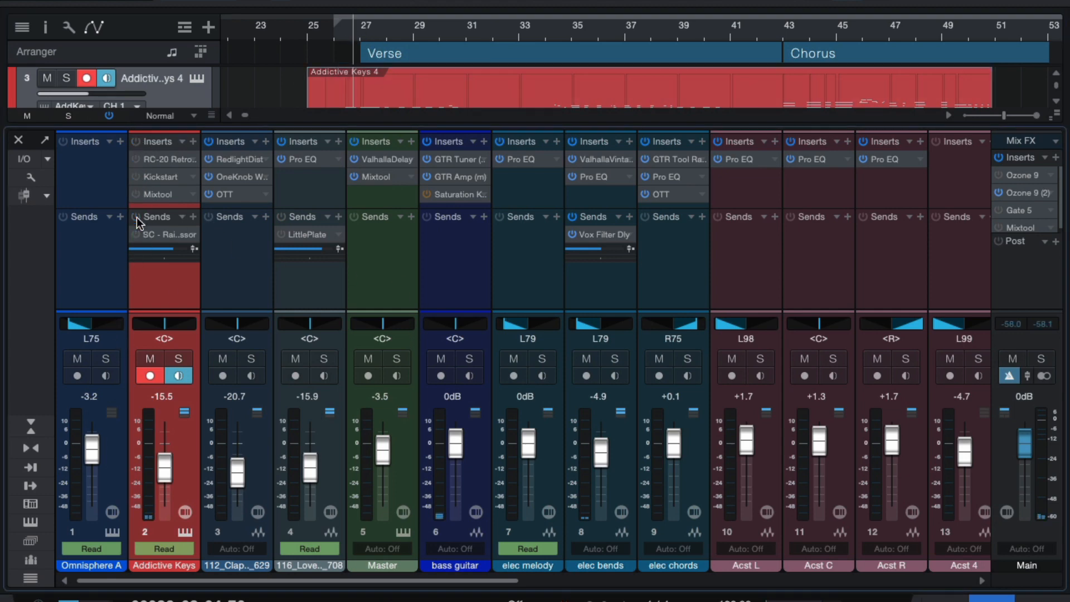
pyautogui.click(66, 78)
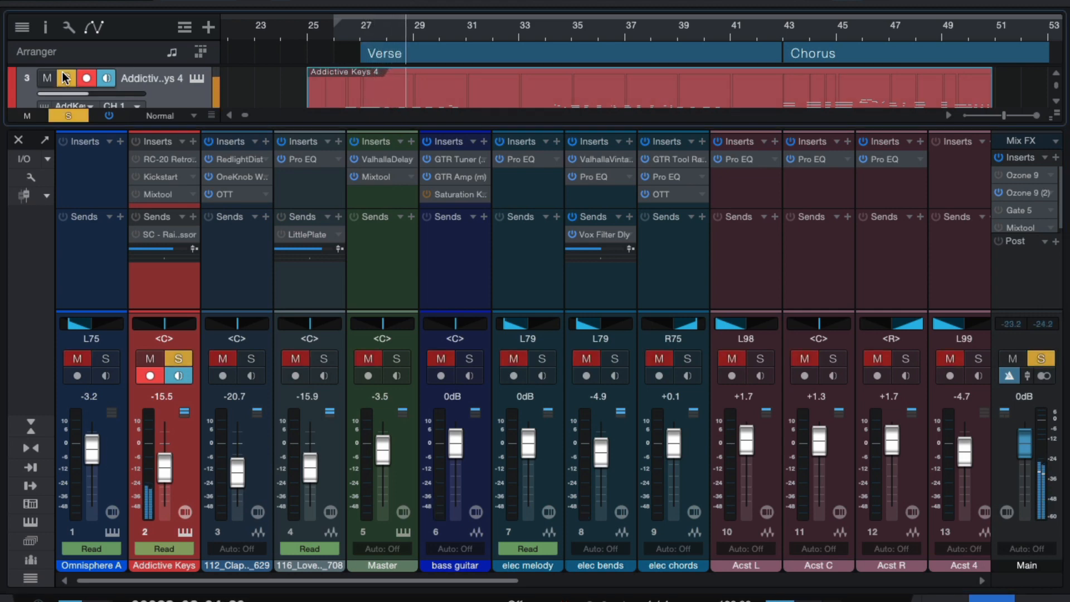
pyautogui.click(195, 79)
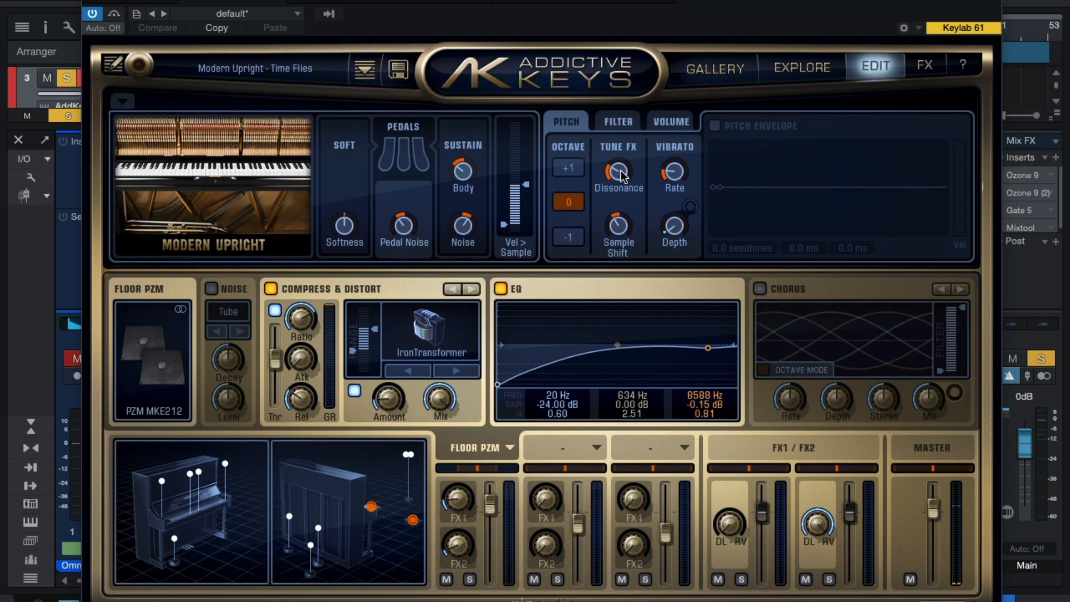
# Step: Turn the Addictive Keys Dissonance knob up to about 56%, then close the instrument window
pyautogui.moveTo(615, 176)
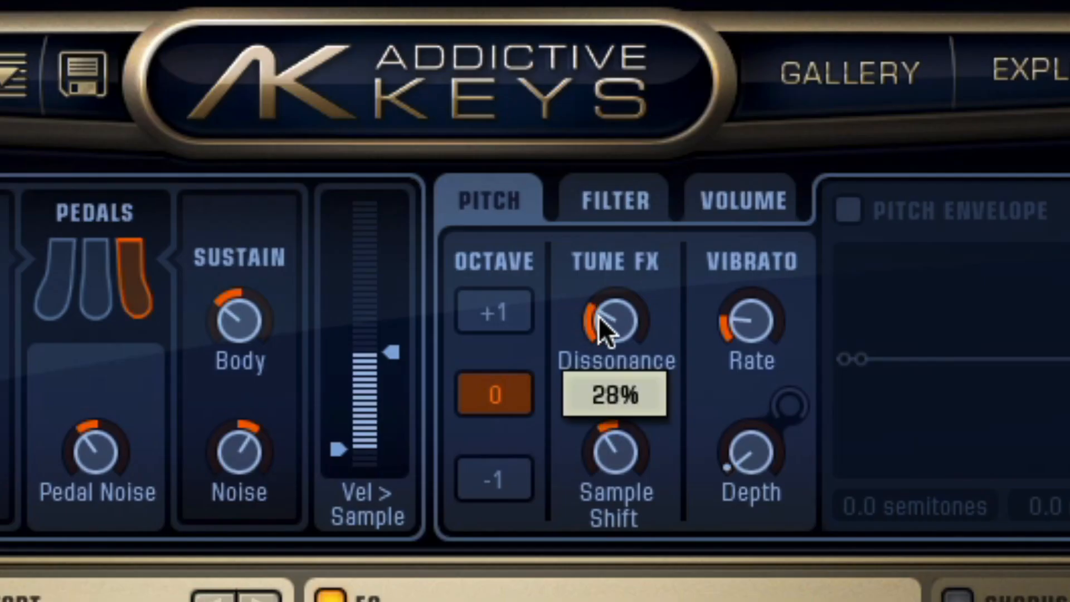
pyautogui.moveTo(599, 316); pyautogui.dragTo(651, 324)
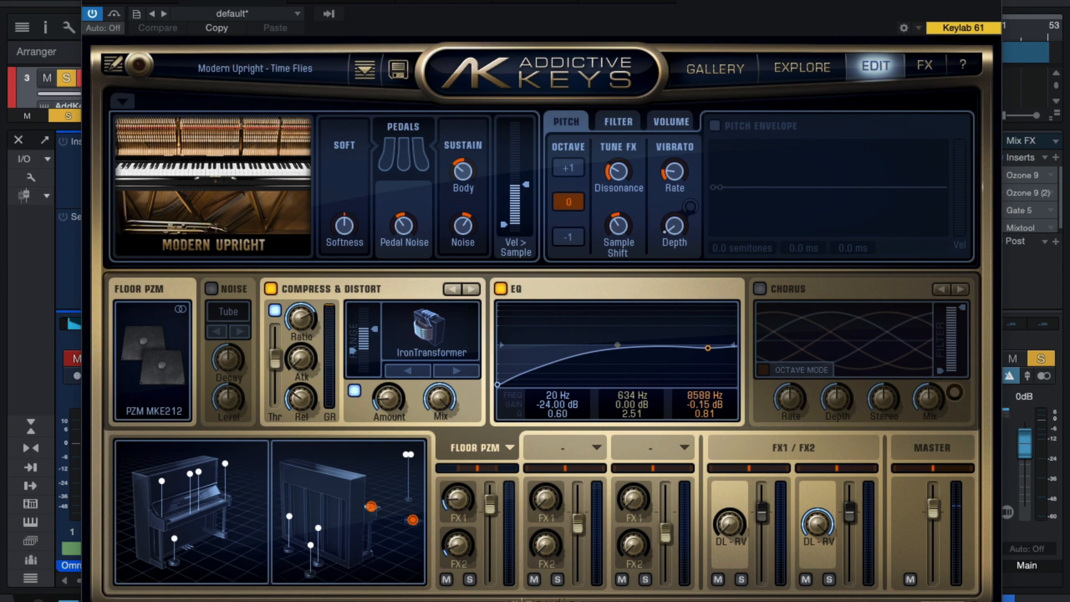
pyautogui.click(994, 1)
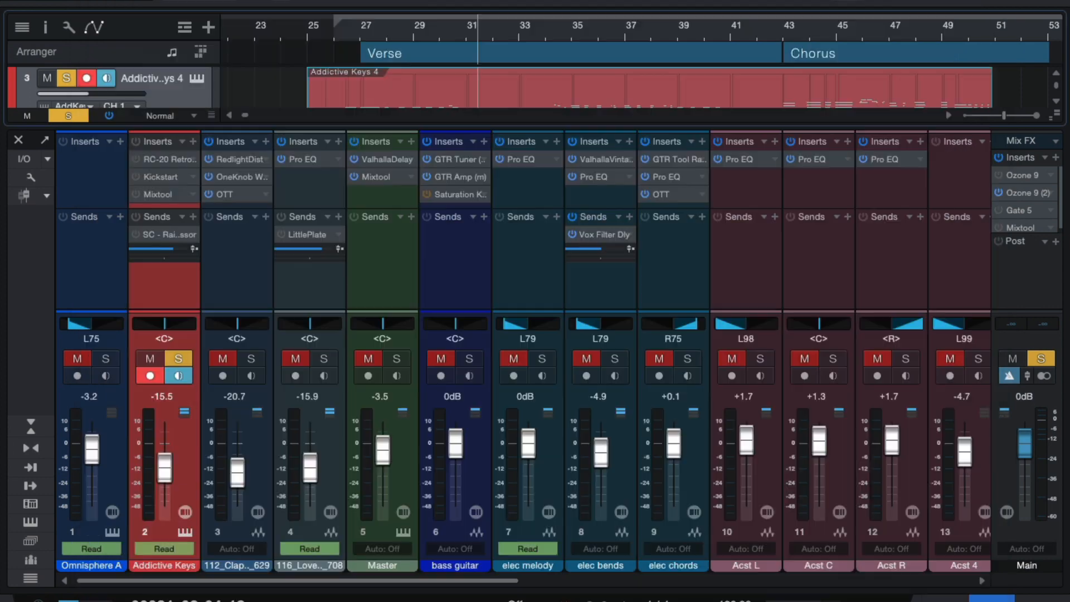
# Step: Re-enable the RC-20 Retro Color Sad Piano insert, compare it bypassed and active, then close it
pyautogui.doubleClick(157, 158)
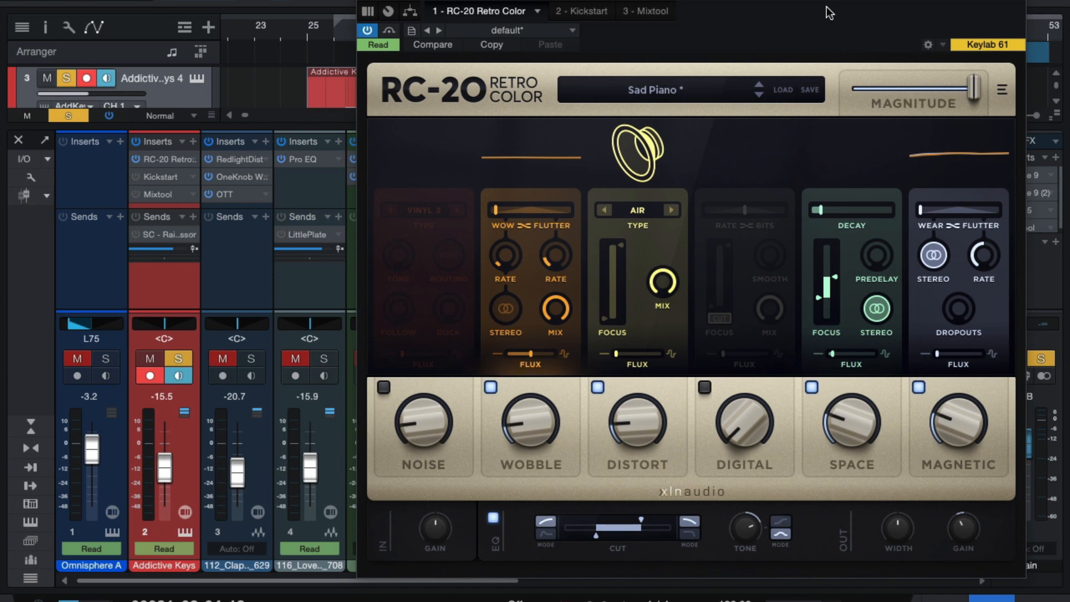
pyautogui.click(389, 29)
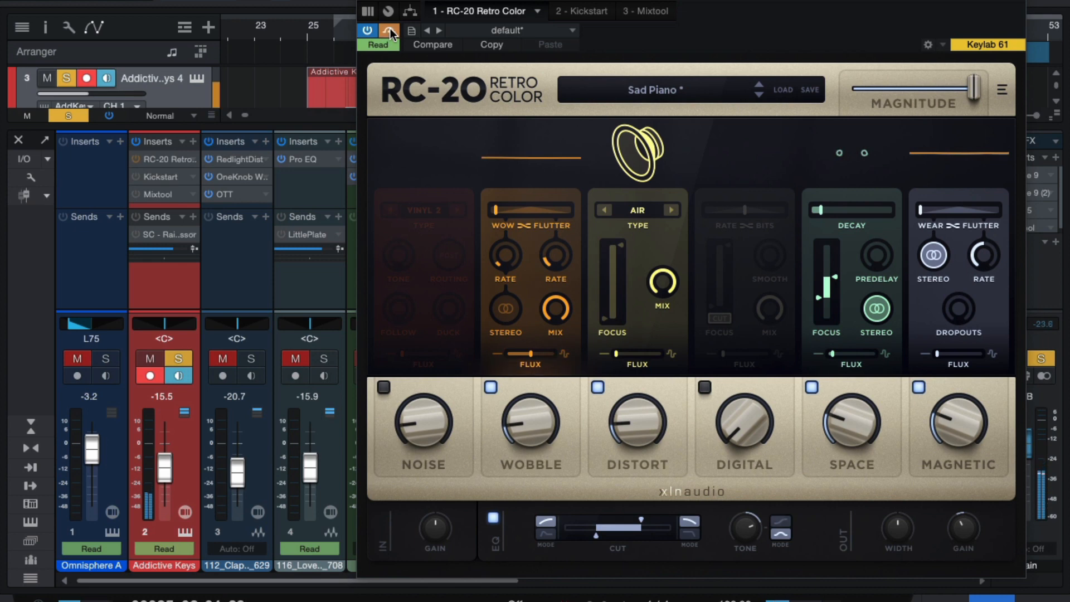
pyautogui.click(390, 29)
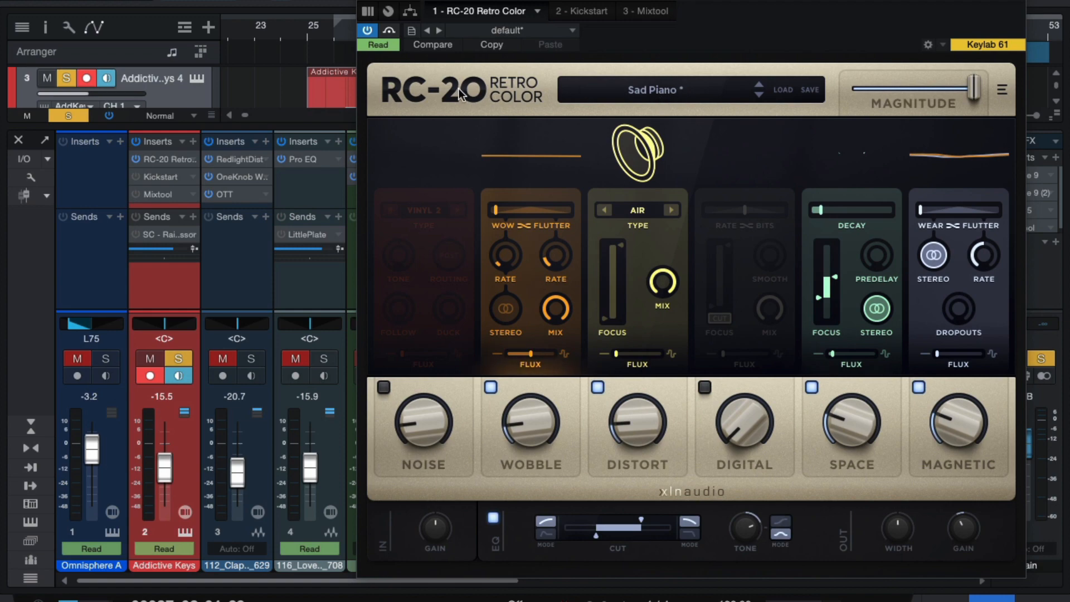
pyautogui.click(1016, 5)
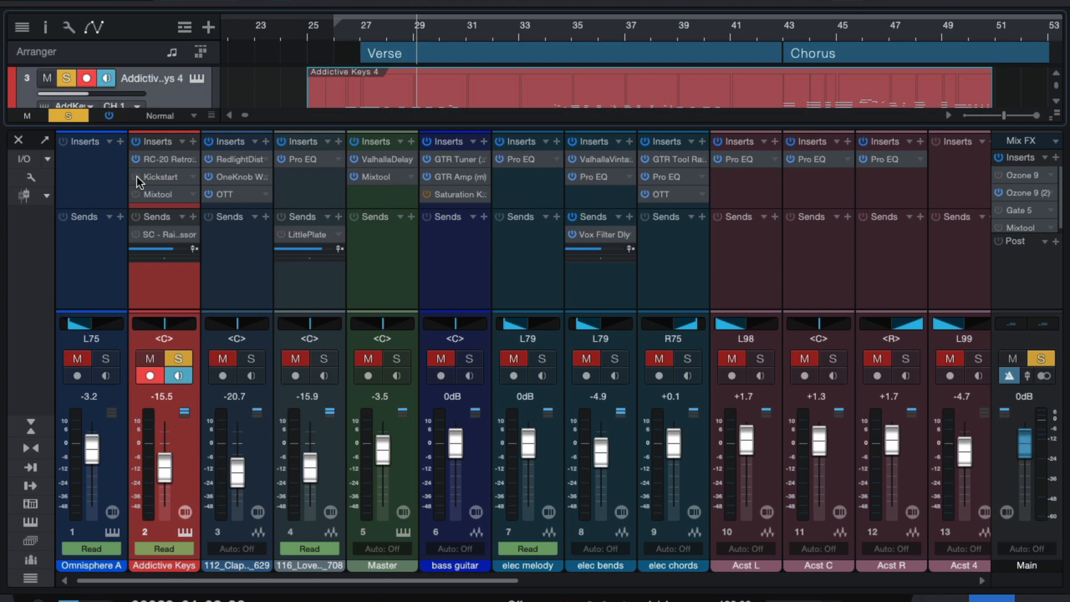
# Step: Switch the Kickstart insert back on, play from around bar 26.5, and open its settings
pyautogui.click(136, 176)
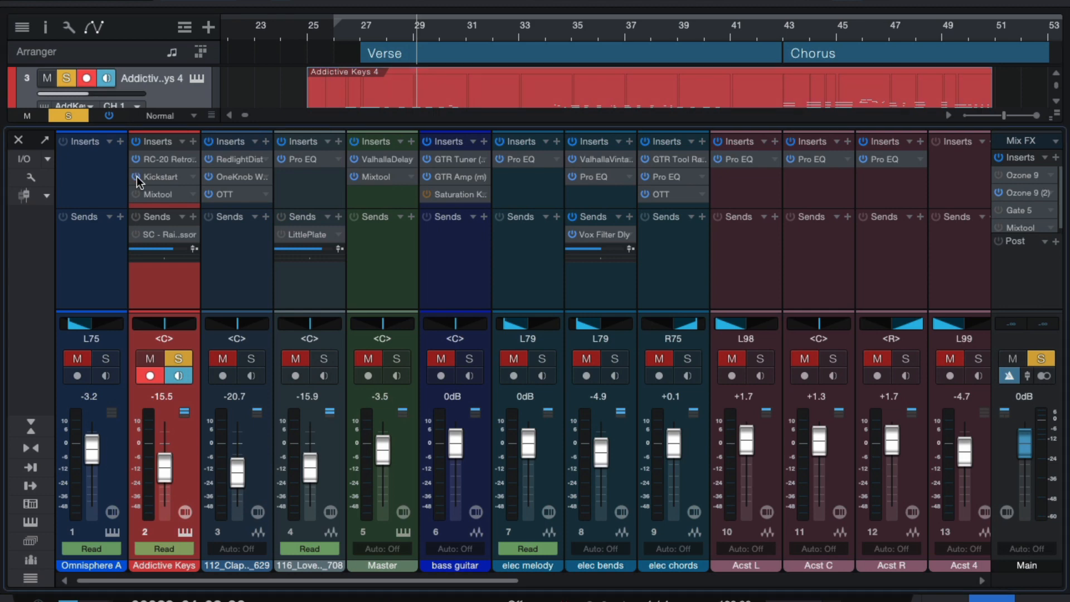
pyautogui.click(346, 25)
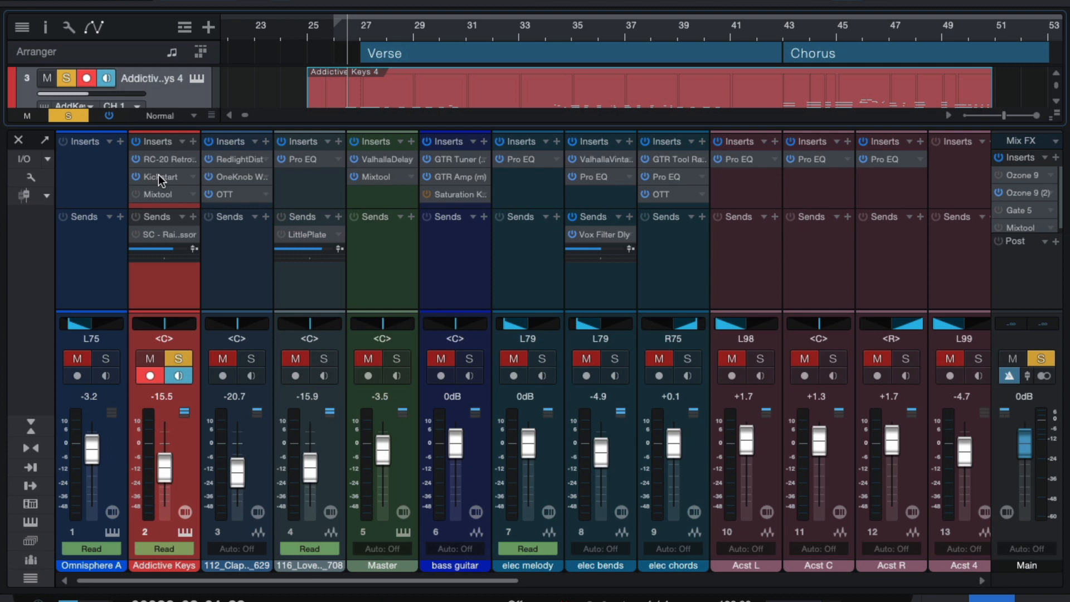
pyautogui.press('space')
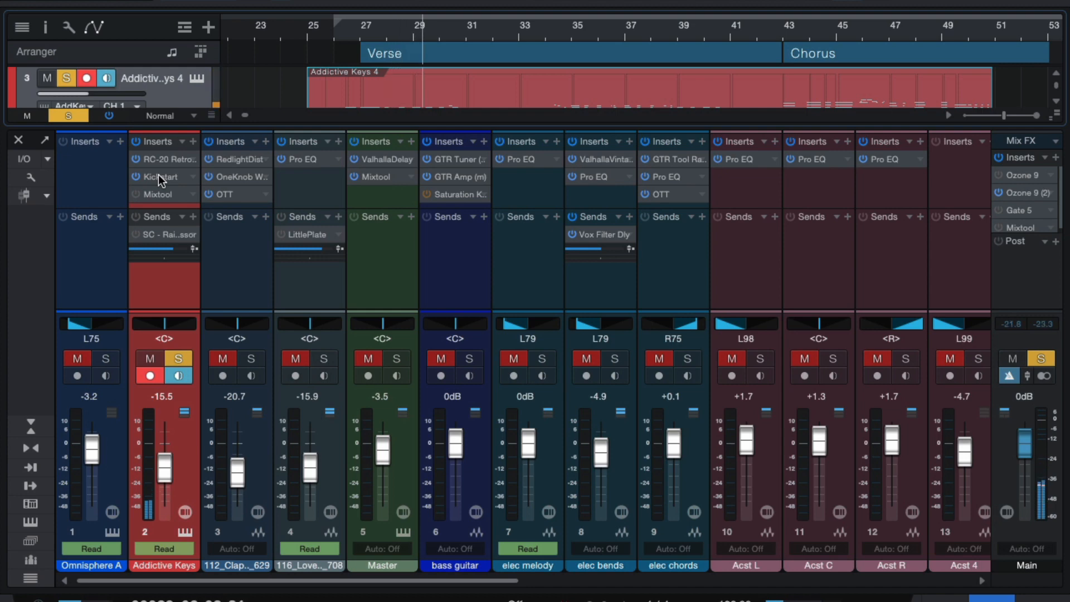
pyautogui.doubleClick(159, 175)
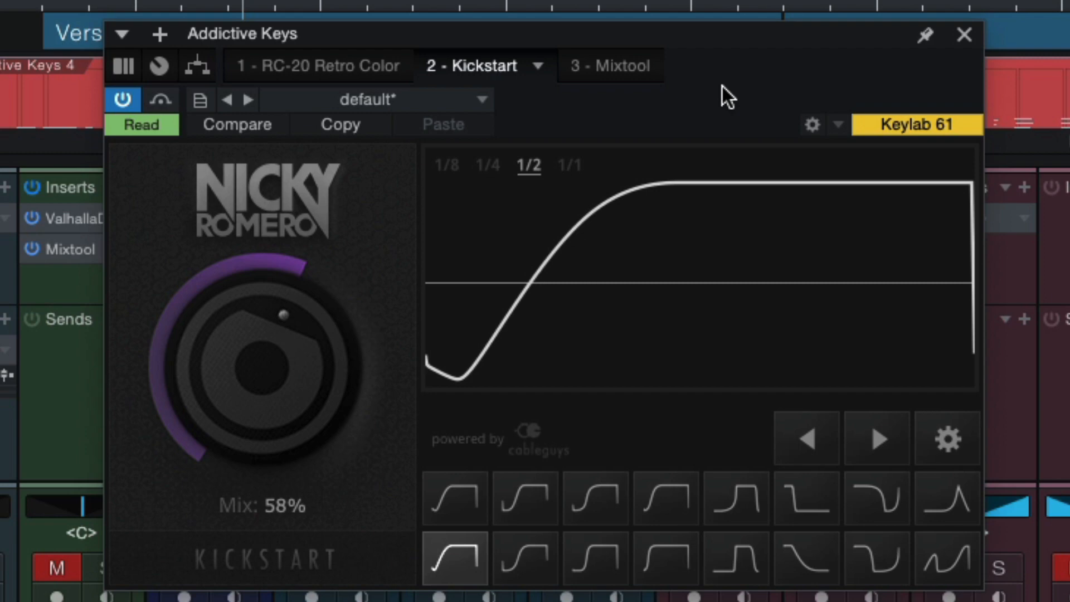
pyautogui.moveTo(320, 382); pyautogui.dragTo(320, 336)
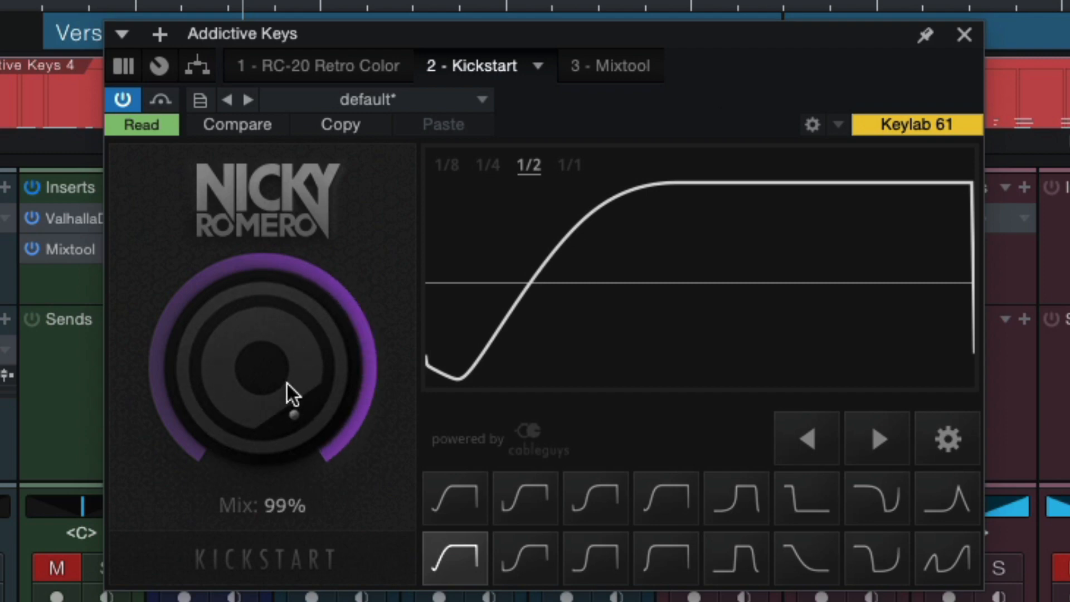
pyautogui.press('space')
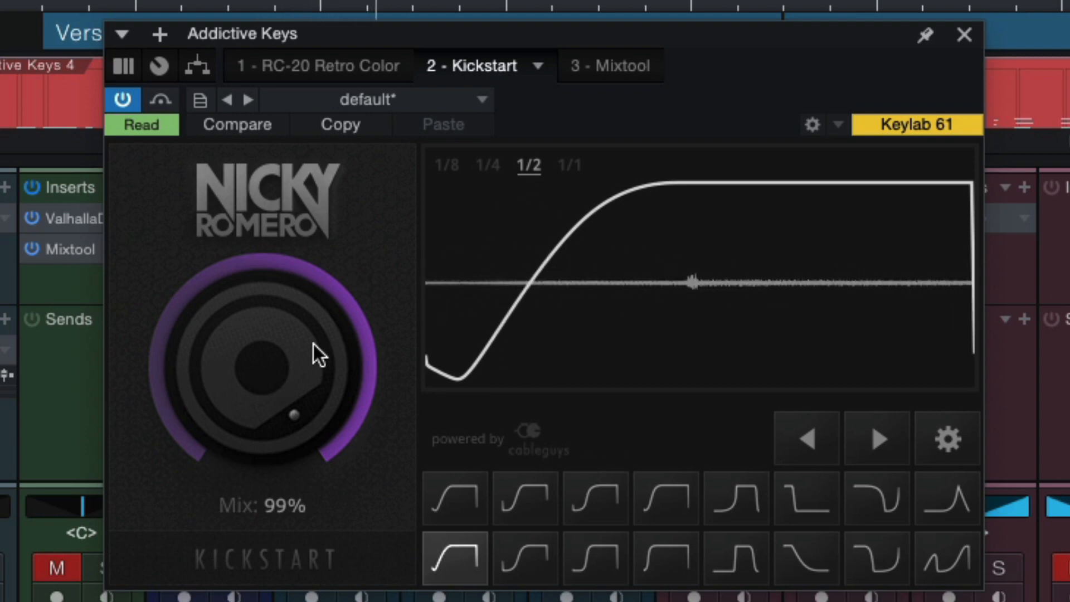
pyautogui.moveTo(313, 343)
pyautogui.mouseDown()
pyautogui.moveTo(313, 394)
pyautogui.moveTo(308, 335)
pyautogui.mouseUp()
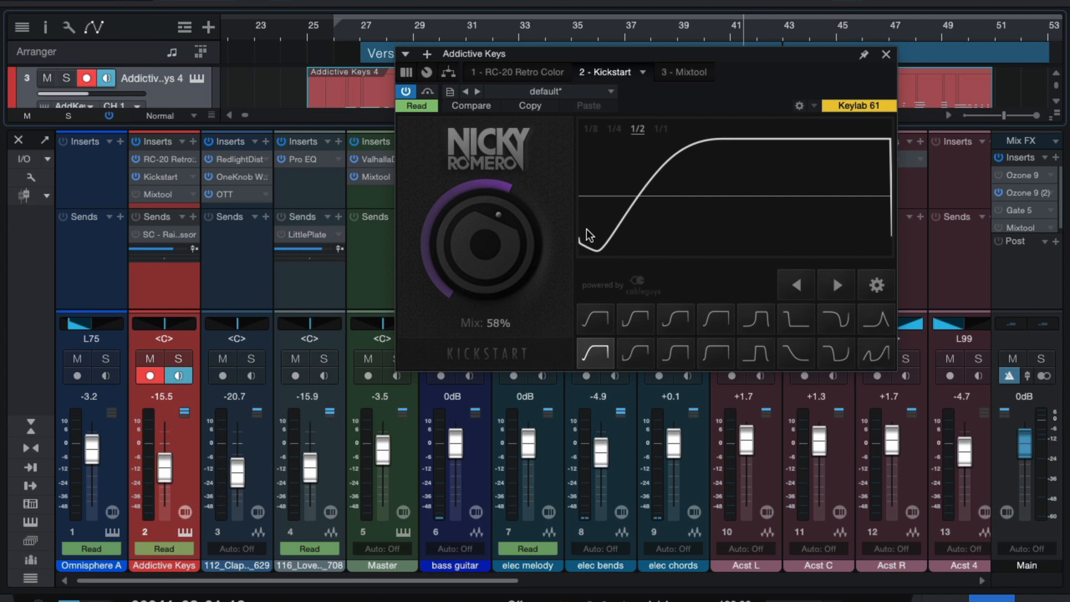
# Step: Close Kickstart, play from around bar 26, re-enable the Mixtool insert, and close the mixer
pyautogui.click(886, 56)
pyautogui.click(347, 25)
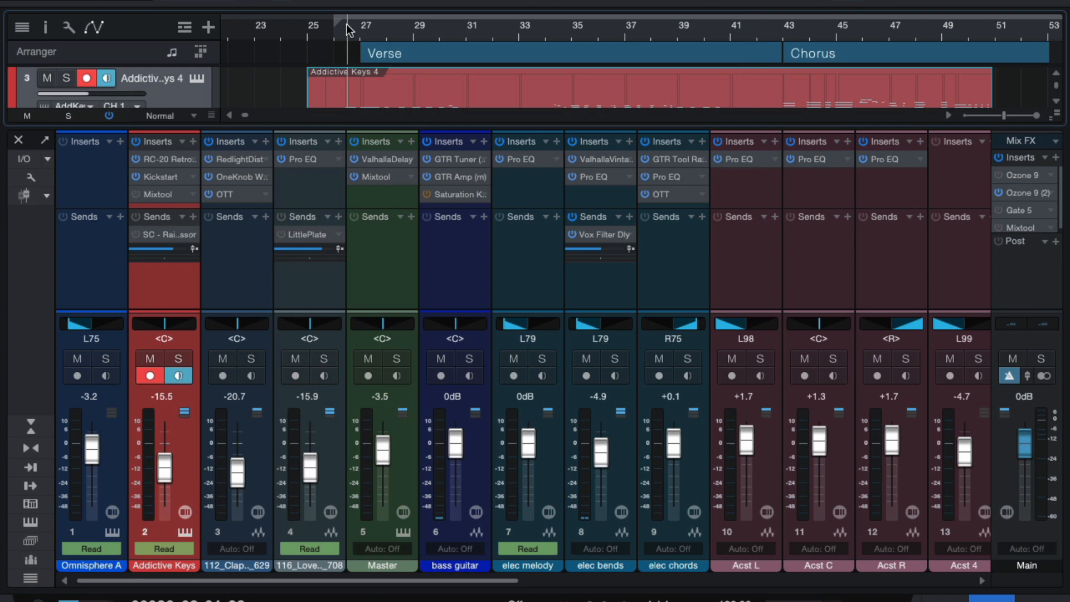
pyautogui.press('space')
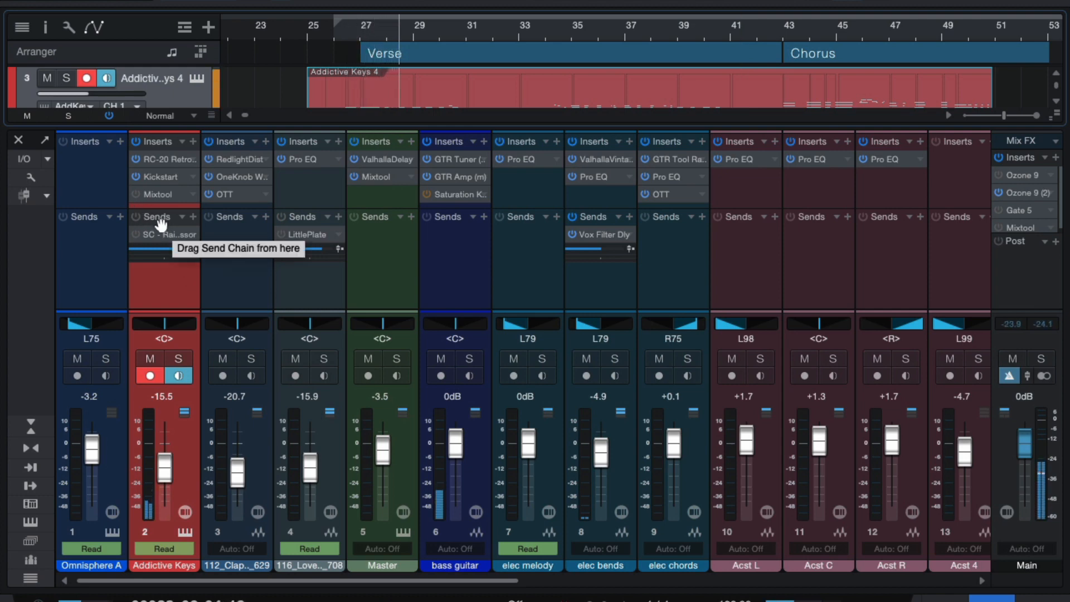
pyautogui.click(135, 193)
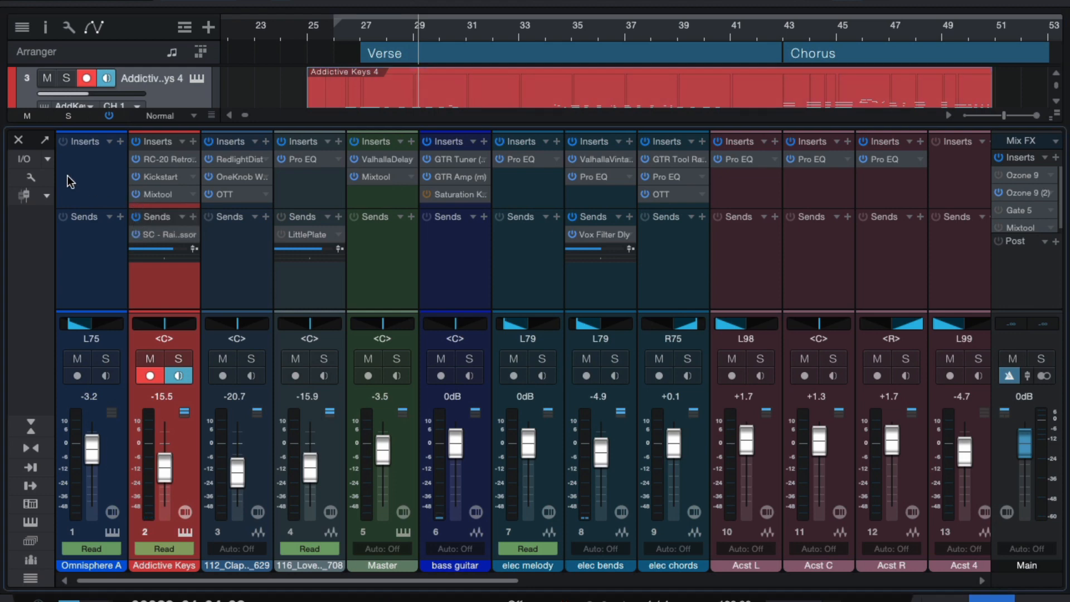
pyautogui.click(19, 139)
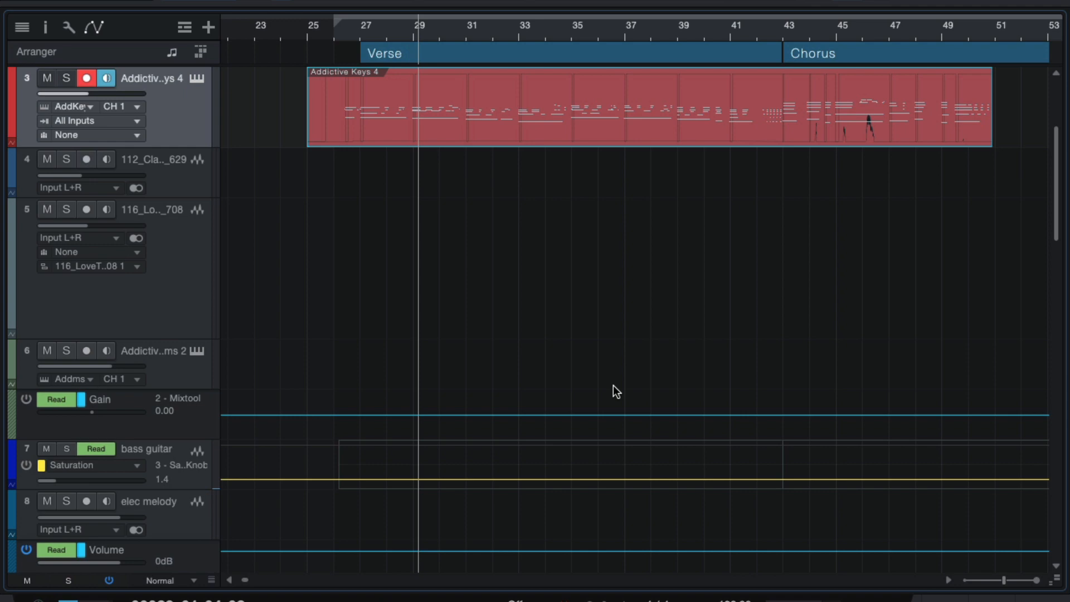
# Step: Select and solo the rainfall texture track, try raising its volume, then undo and clear all solos
pyautogui.scroll(-10, 613, 385)
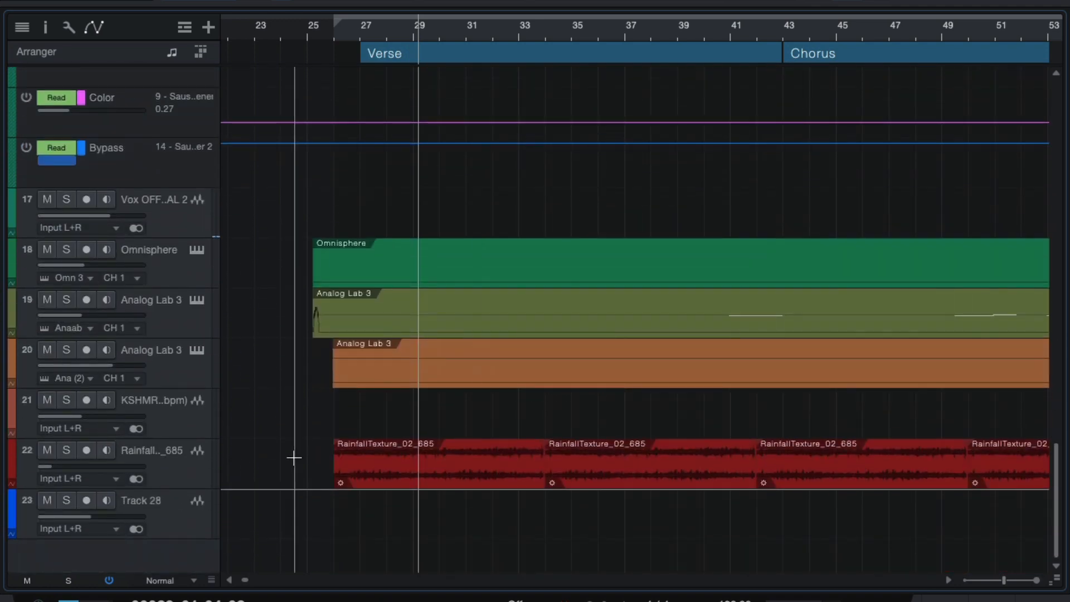
pyautogui.click(172, 463)
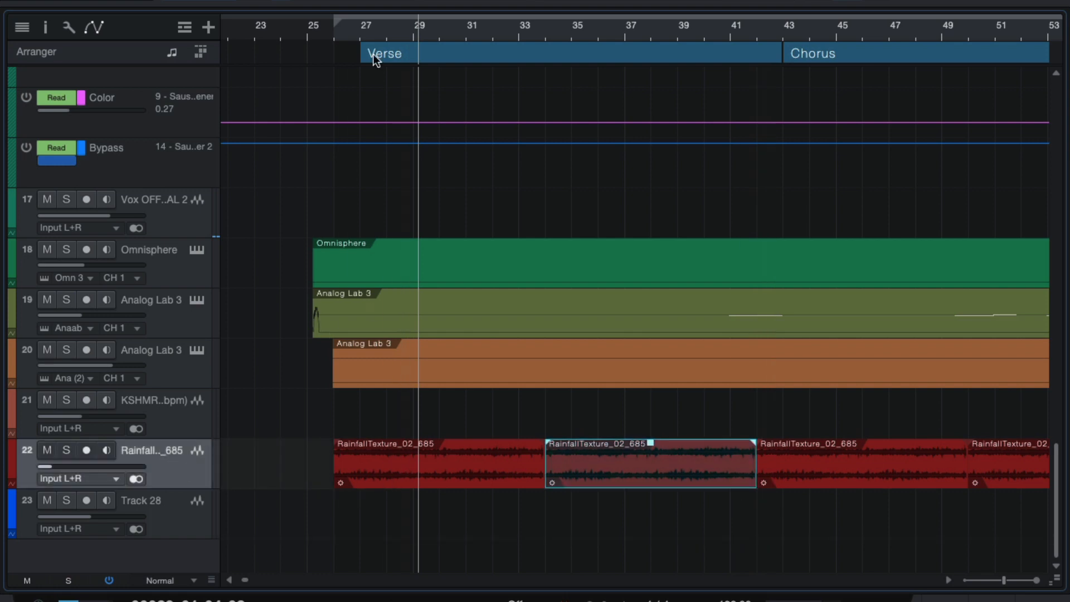
pyautogui.click(335, 32)
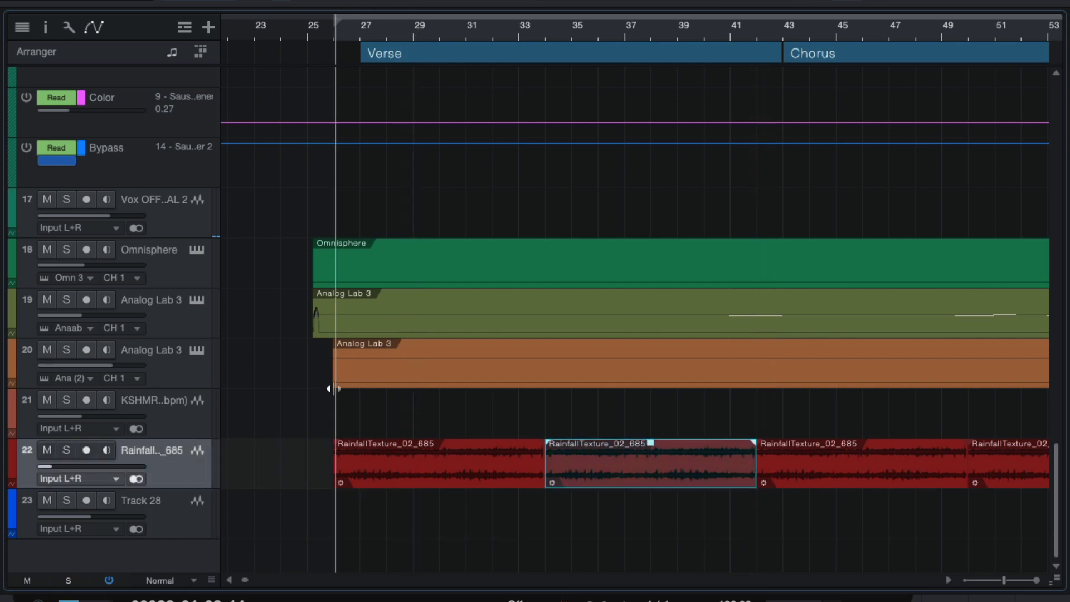
pyautogui.click(66, 450)
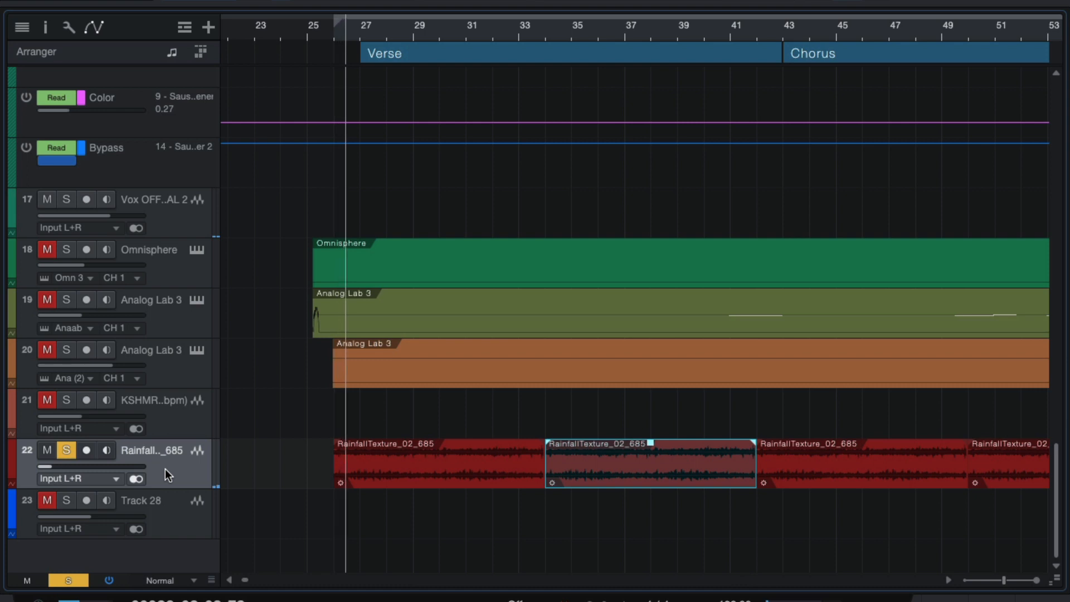
pyautogui.moveTo(93, 465)
pyautogui.moveTo(93, 465); pyautogui.dragTo(131, 462)
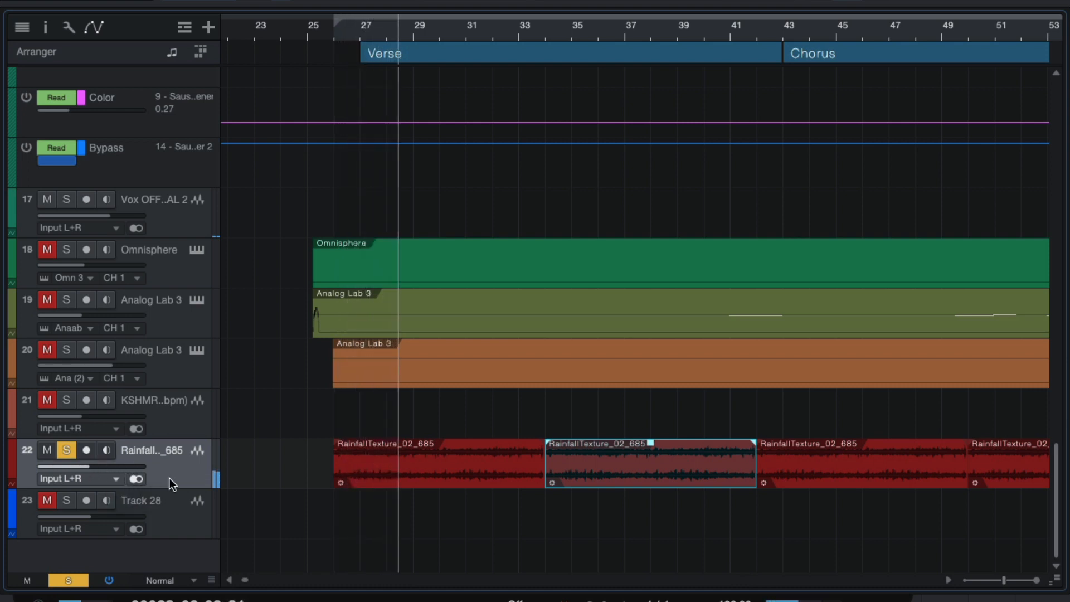
pyautogui.press('super+z')
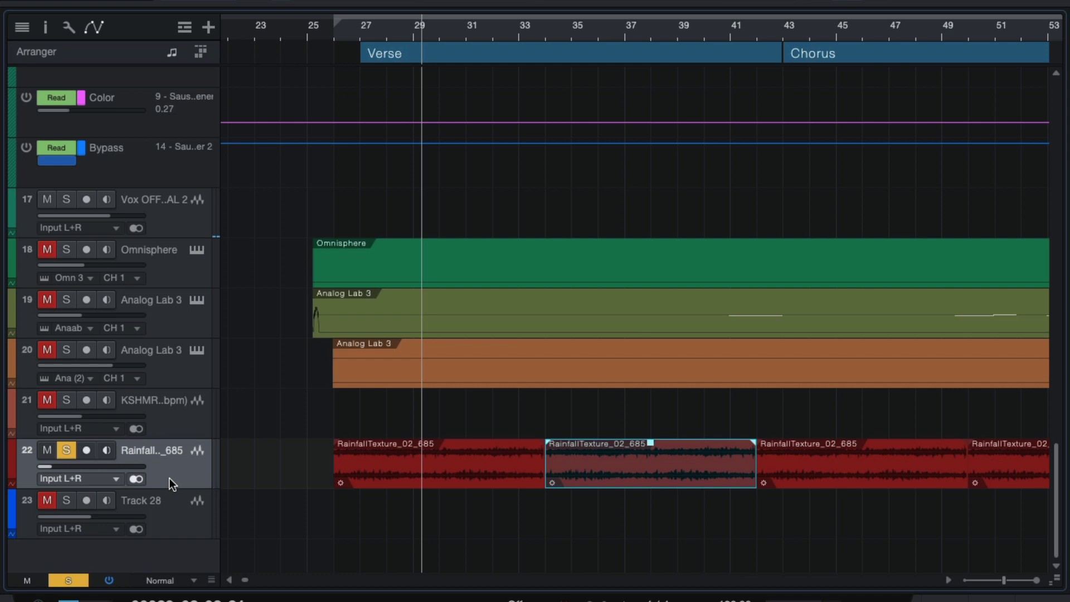
pyautogui.press('s')
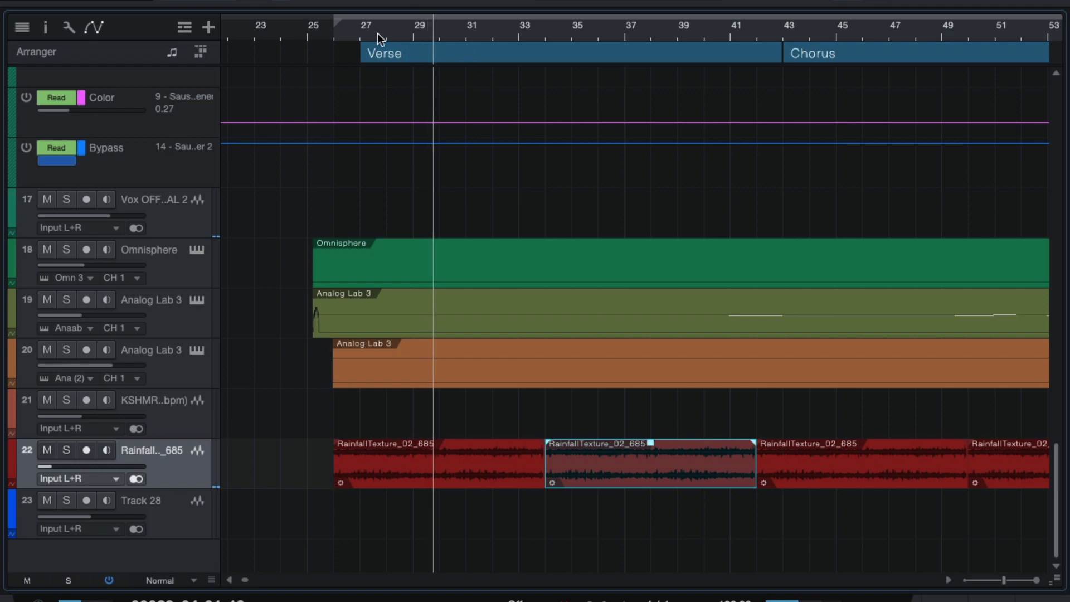
# Step: Solo the rainfall texture track again, raise it to about -27.3 dB, and bring up the Console
pyautogui.click(329, 29)
pyautogui.scroll(10, 357, 233)
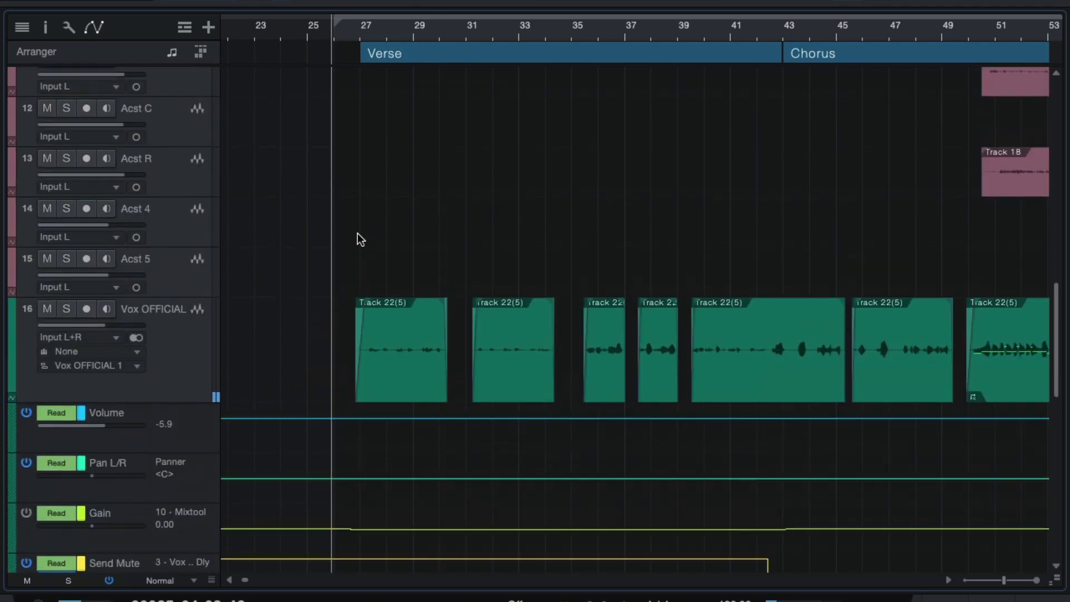
pyautogui.scroll(15, 292, 333)
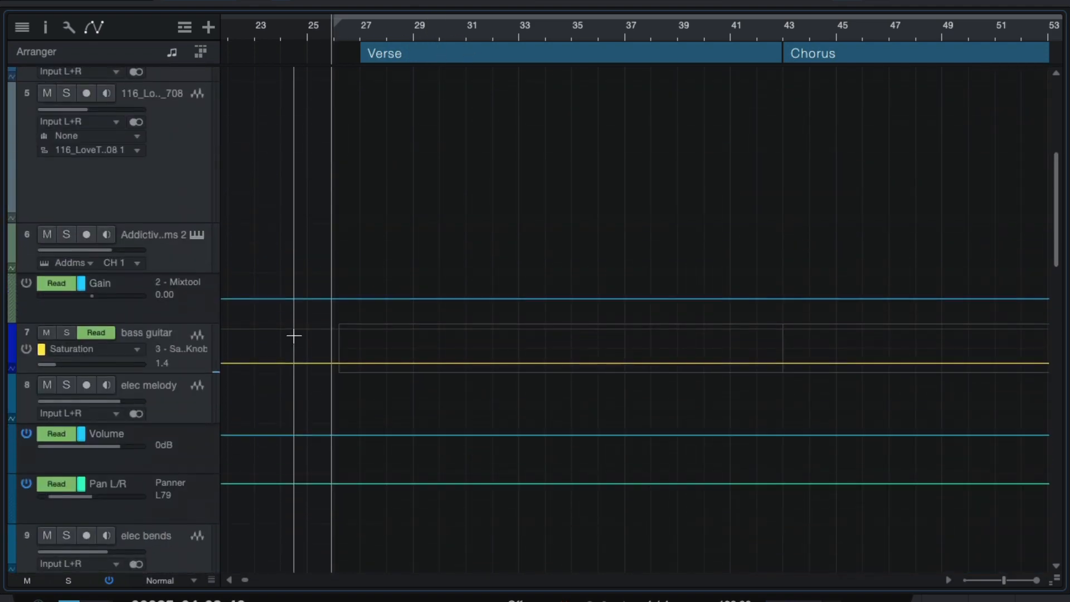
pyautogui.click(62, 273)
pyautogui.scroll(-20, 216, 322)
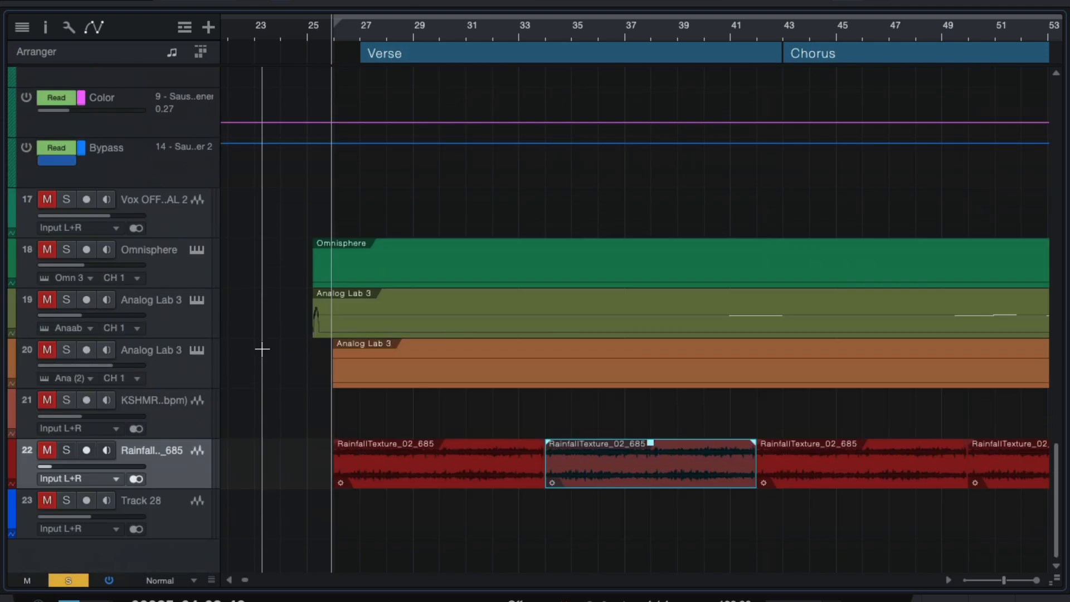
pyautogui.click(66, 449)
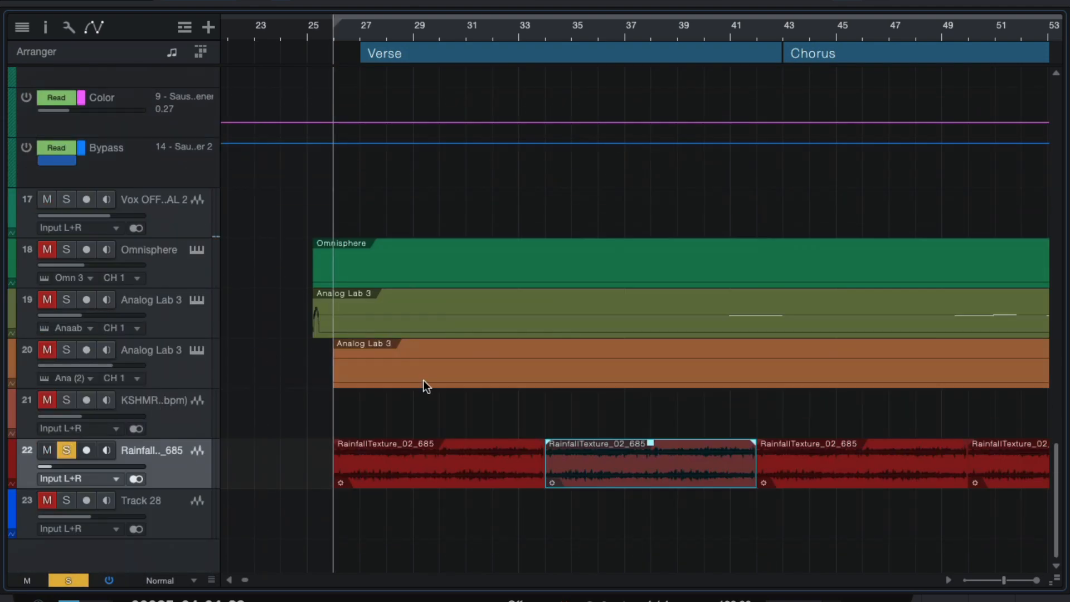
pyautogui.moveTo(76, 466); pyautogui.dragTo(99, 467)
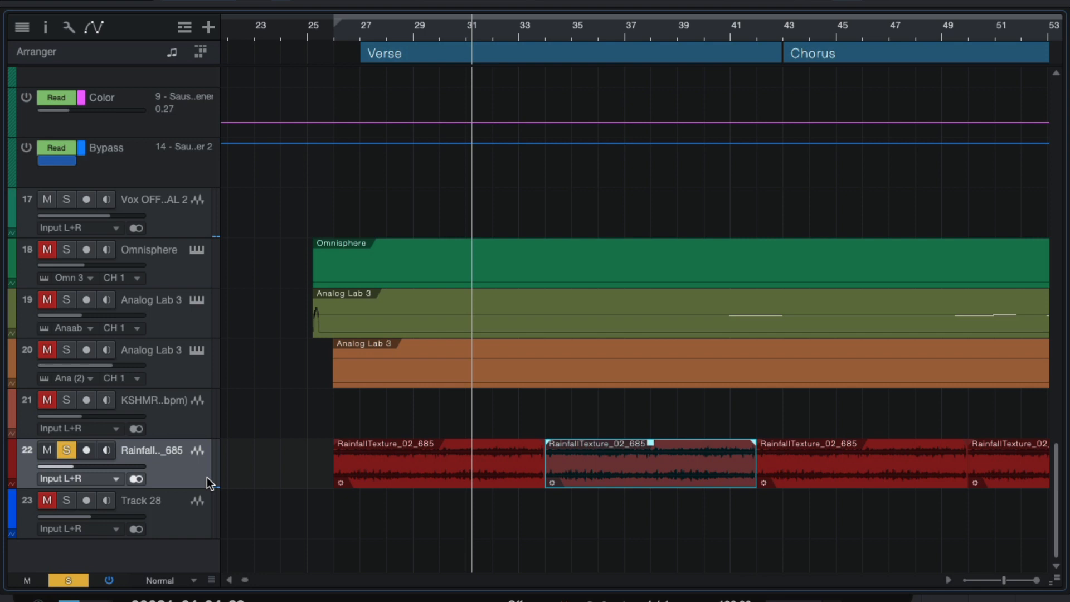
pyautogui.press('F3')
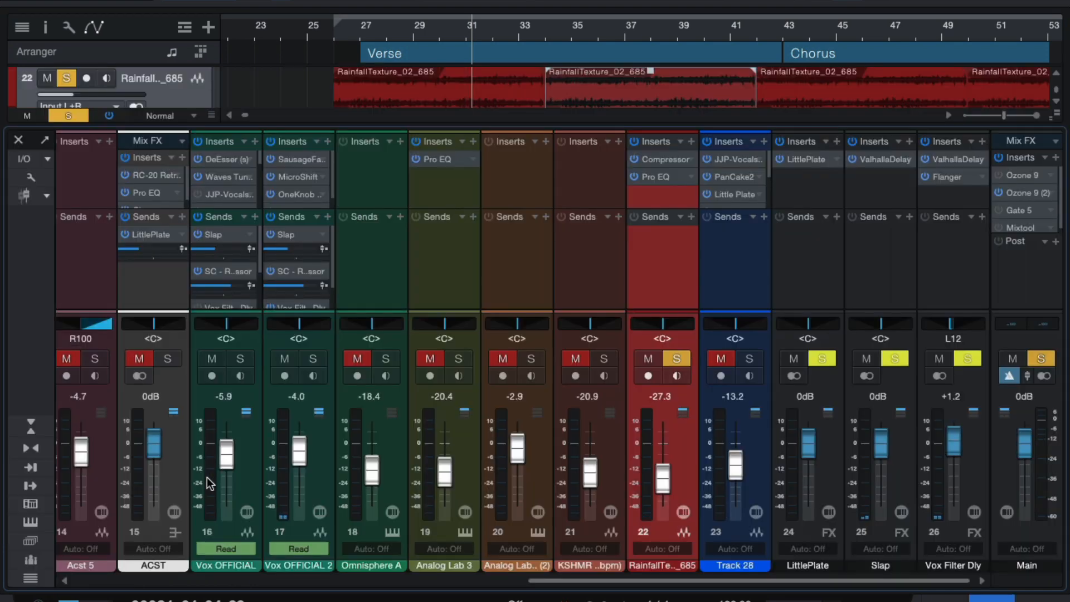
# Step: Open the RainfallTexture channel's Compressor and list the tracks available as sidechain sources
pyautogui.click(658, 159)
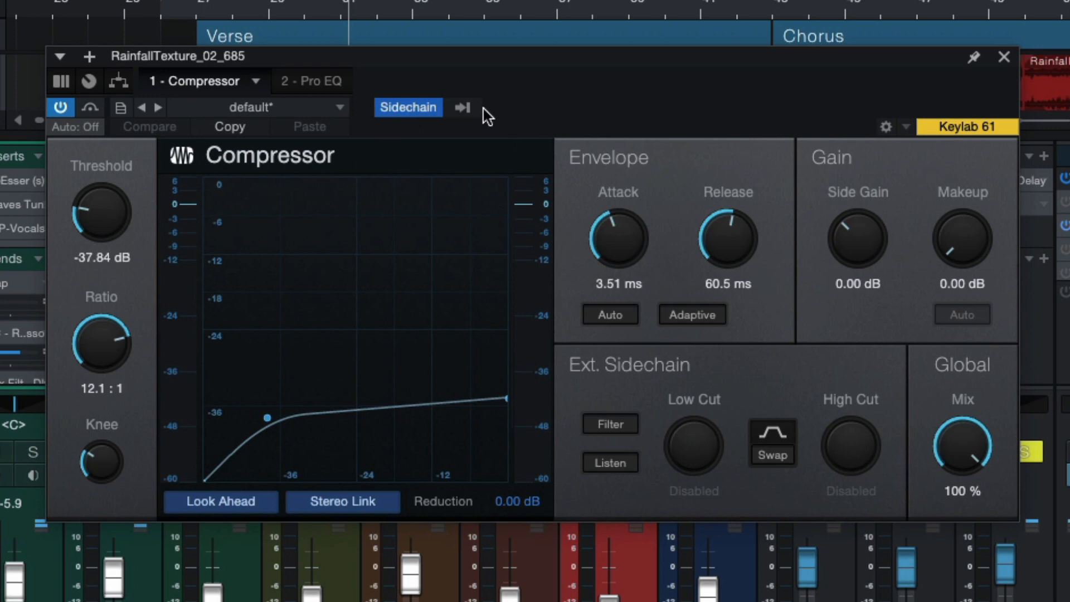
pyautogui.click(555, 106)
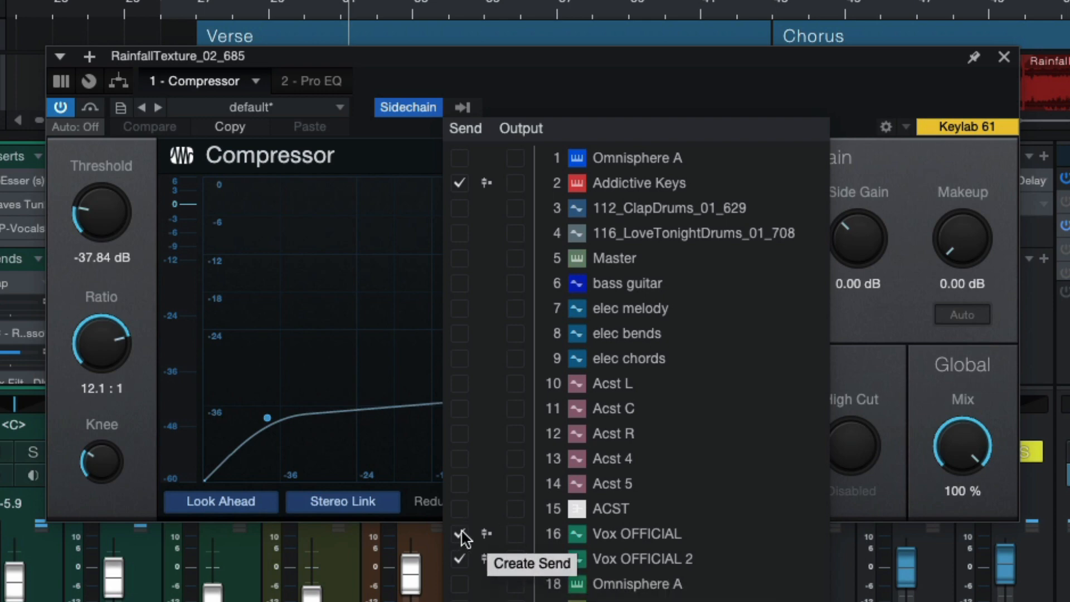
# Step: Dismiss the sidechain list, play to watch about 8.83 dB of reduction, then close the Compressor
pyautogui.click(599, 87)
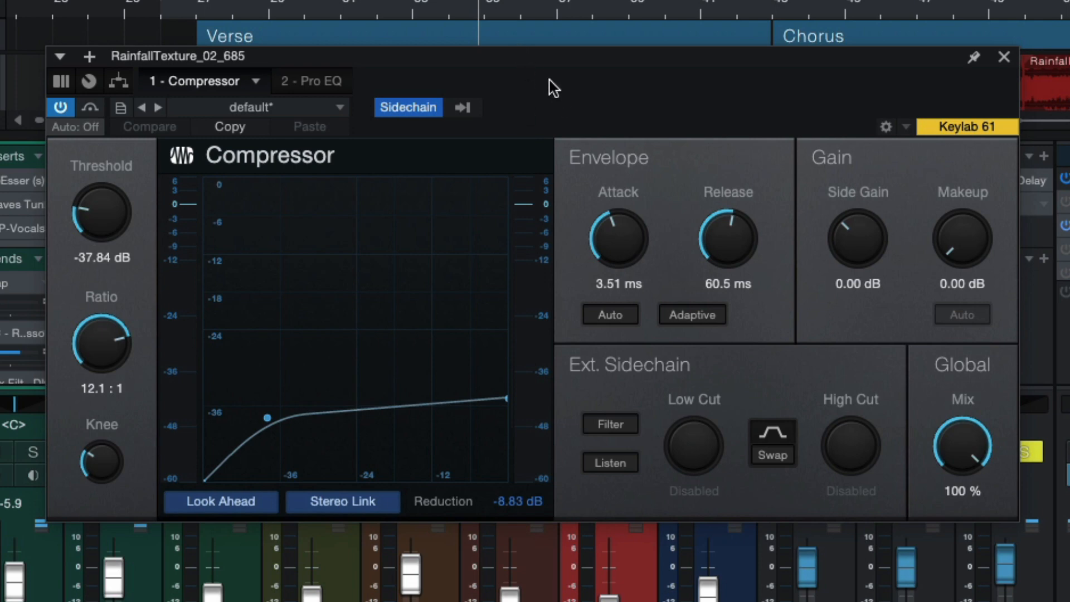
pyautogui.press('space')
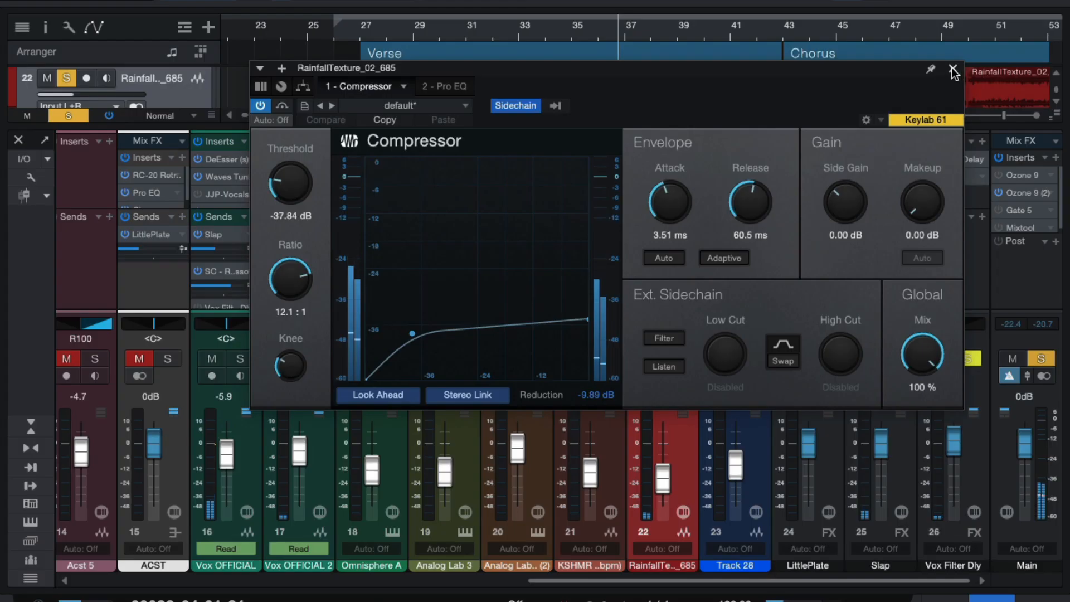
pyautogui.click(1004, 57)
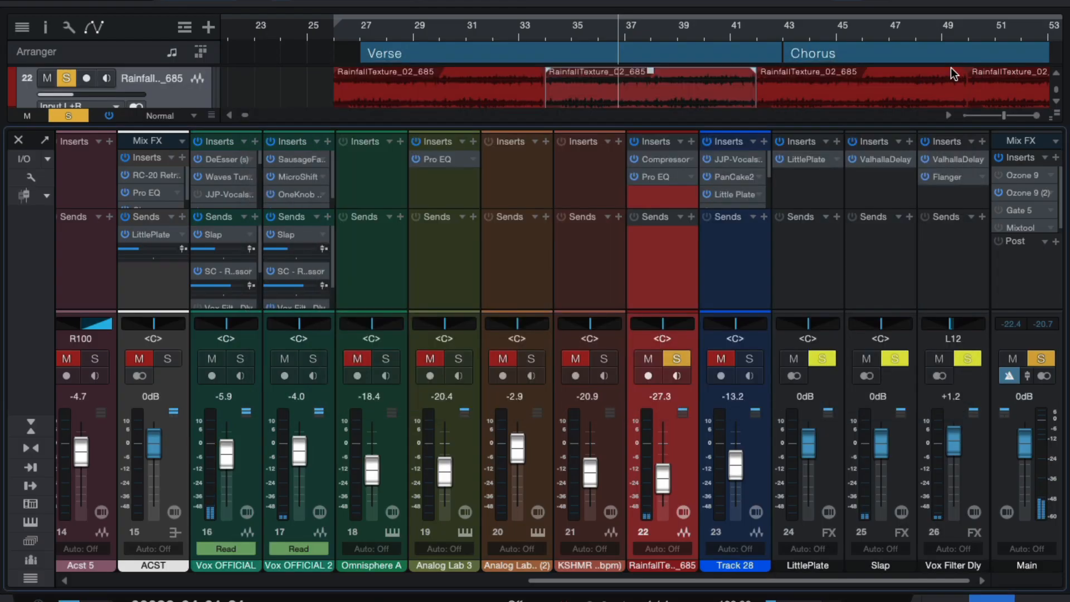
# Step: Drop track 22's rainfall texture fader well down, clear every solo, and close the Console
pyautogui.moveTo(68, 95); pyautogui.dragTo(42, 98)
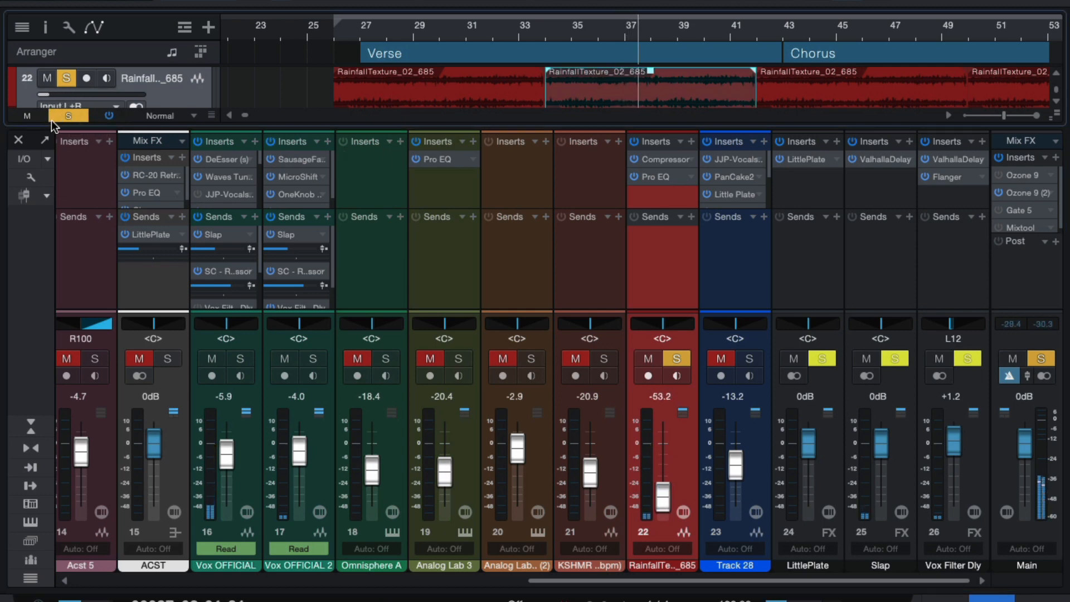
pyautogui.click(53, 117)
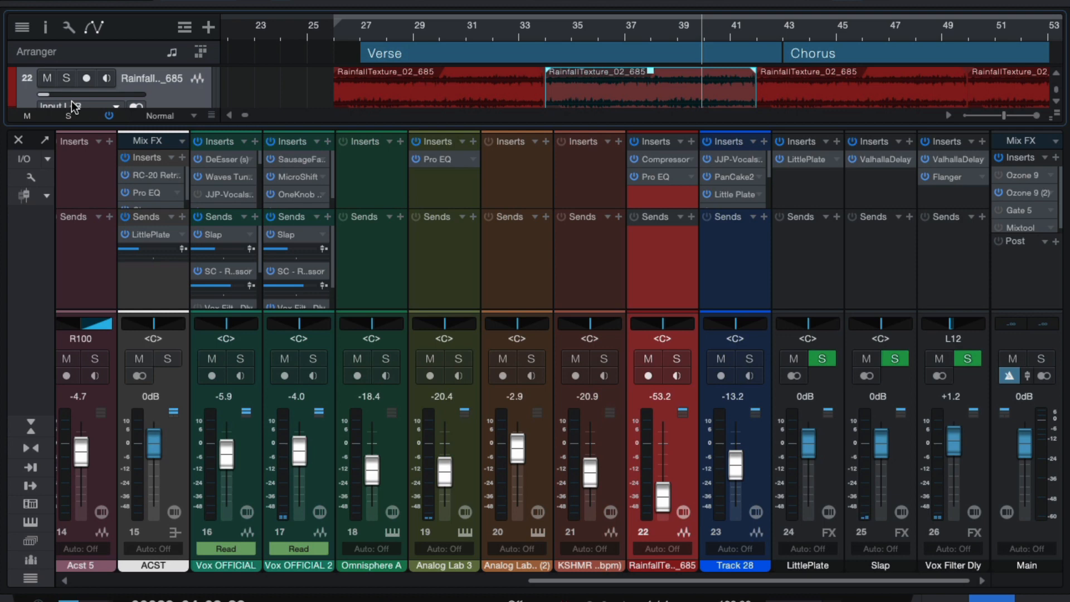
pyautogui.click(18, 139)
# Step: Nudge the rainfall texture track's volume down to -31.9 dB
pyautogui.click(106, 472)
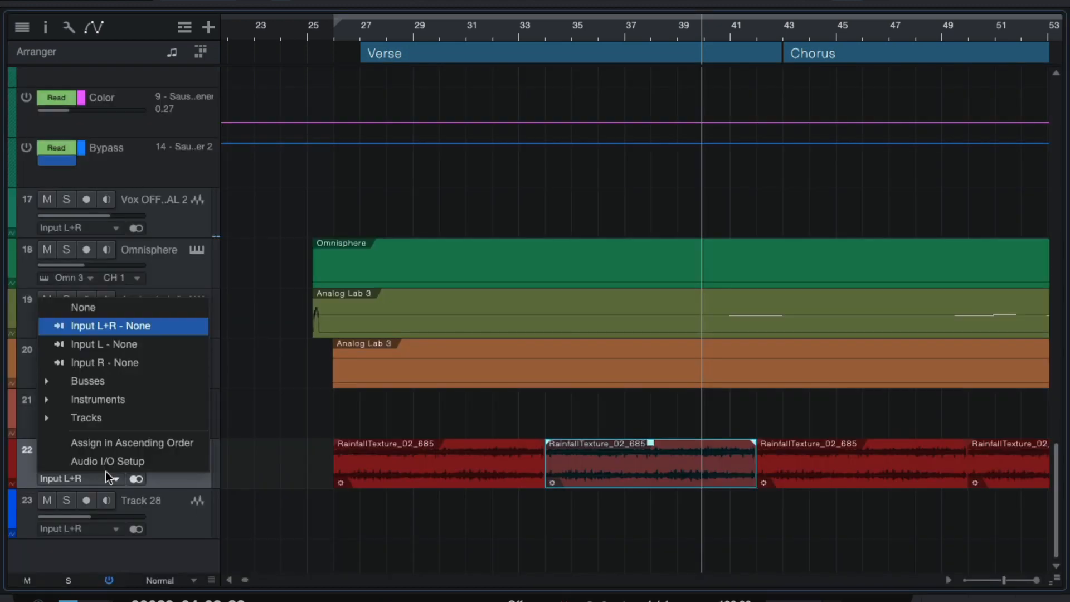
pyautogui.click(22, 462)
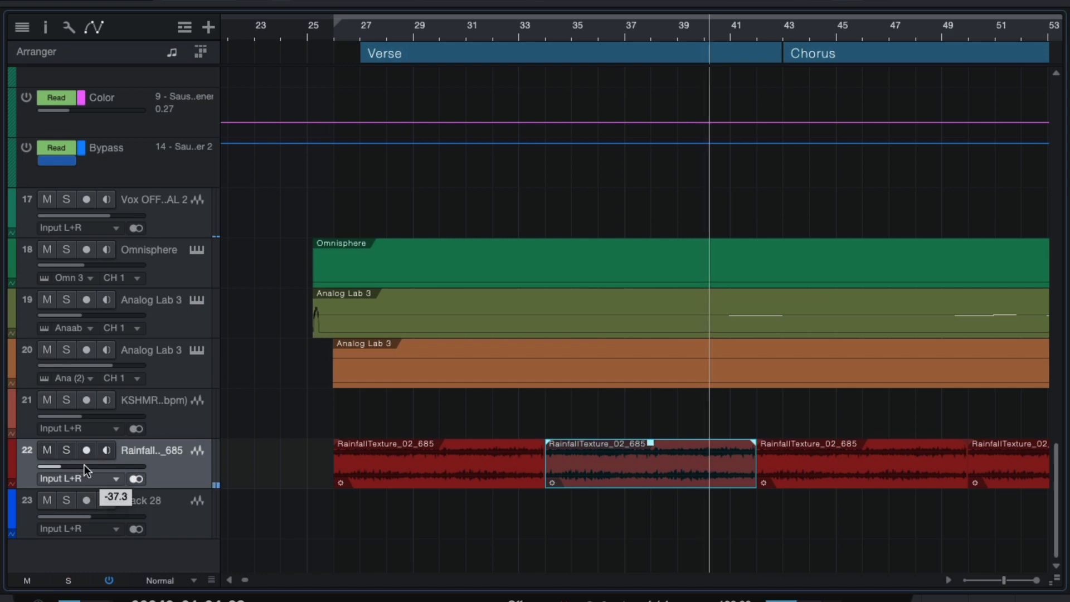
pyautogui.moveTo(84, 465); pyautogui.dragTo(86, 467)
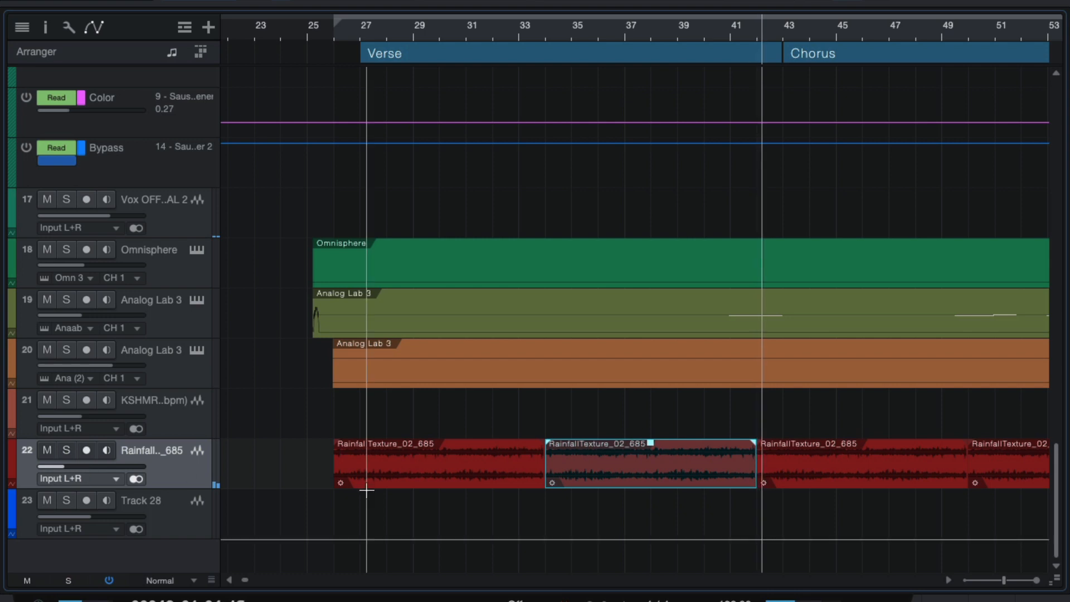
# Step: Audition the rainfall texture track soloed in the chorus, then unsolo it
pyautogui.hscroll(2, 487, 473)
pyautogui.scroll(2, 657, 449)
pyautogui.hscroll(4, 656, 449)
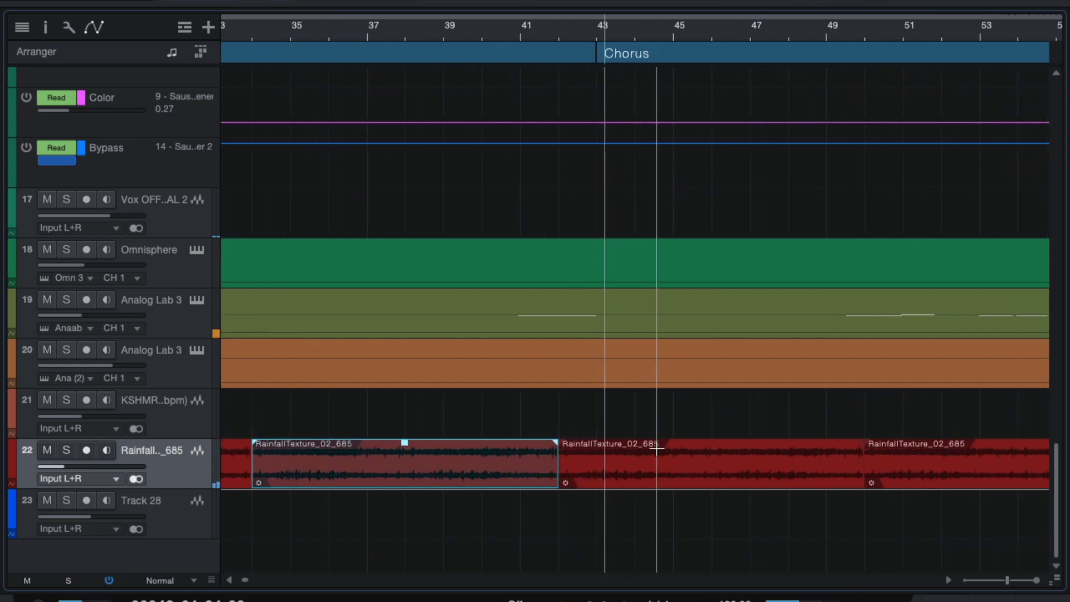
pyautogui.scroll(2, 656, 448)
pyautogui.hscroll(2, 656, 449)
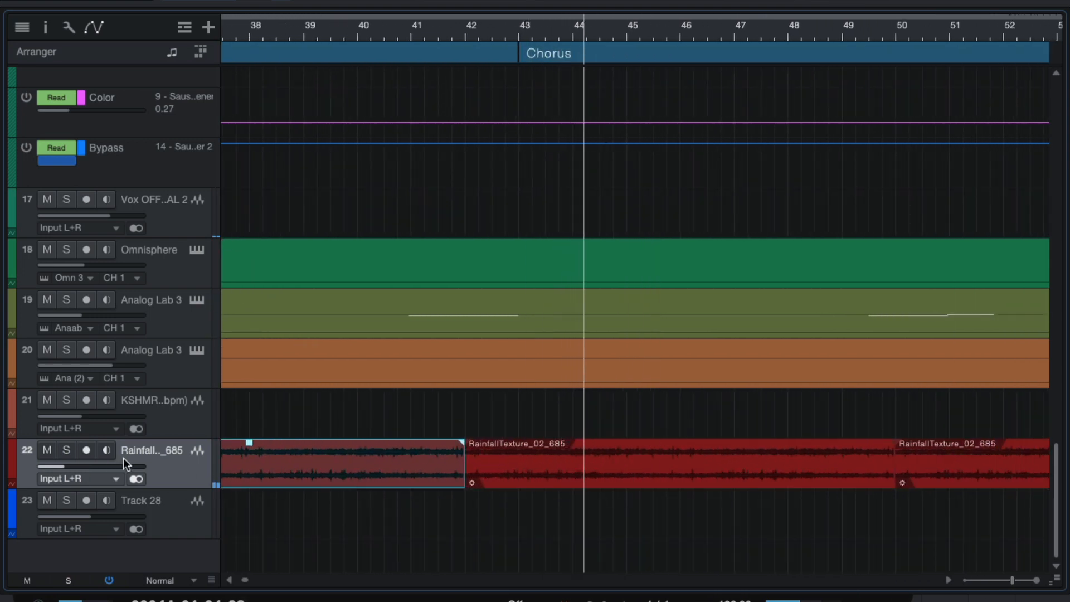
pyautogui.moveTo(109, 464)
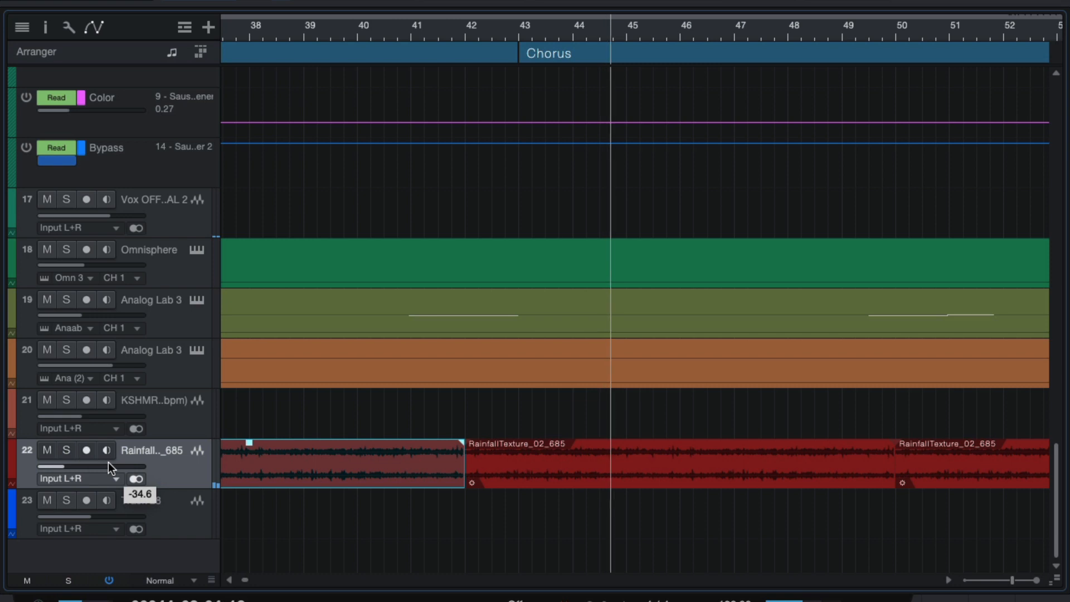
pyautogui.click(69, 450)
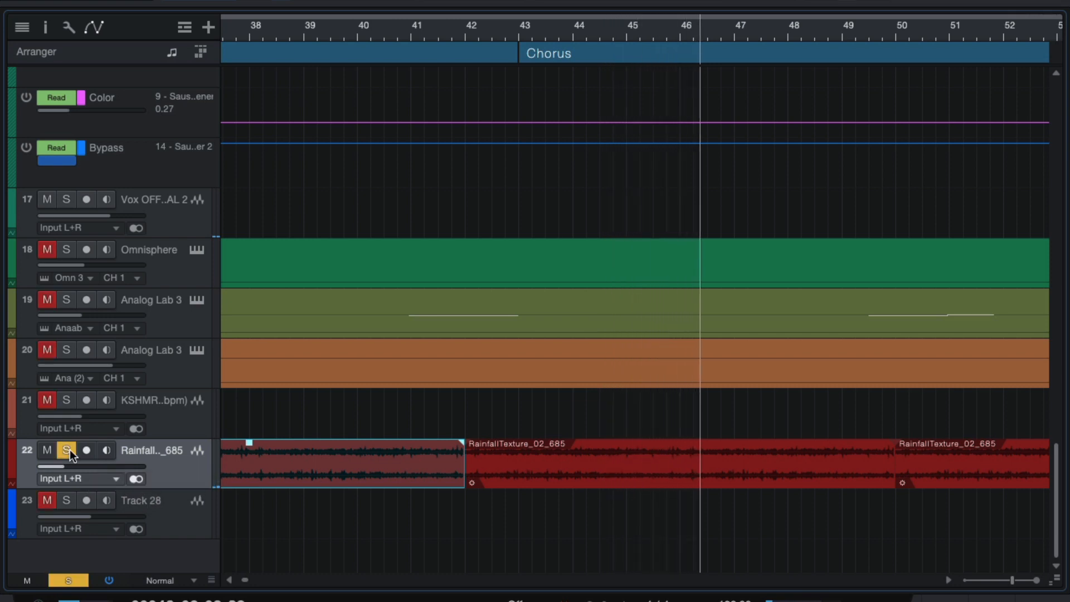
pyautogui.click(69, 449)
pyautogui.scroll(15, 444, 461)
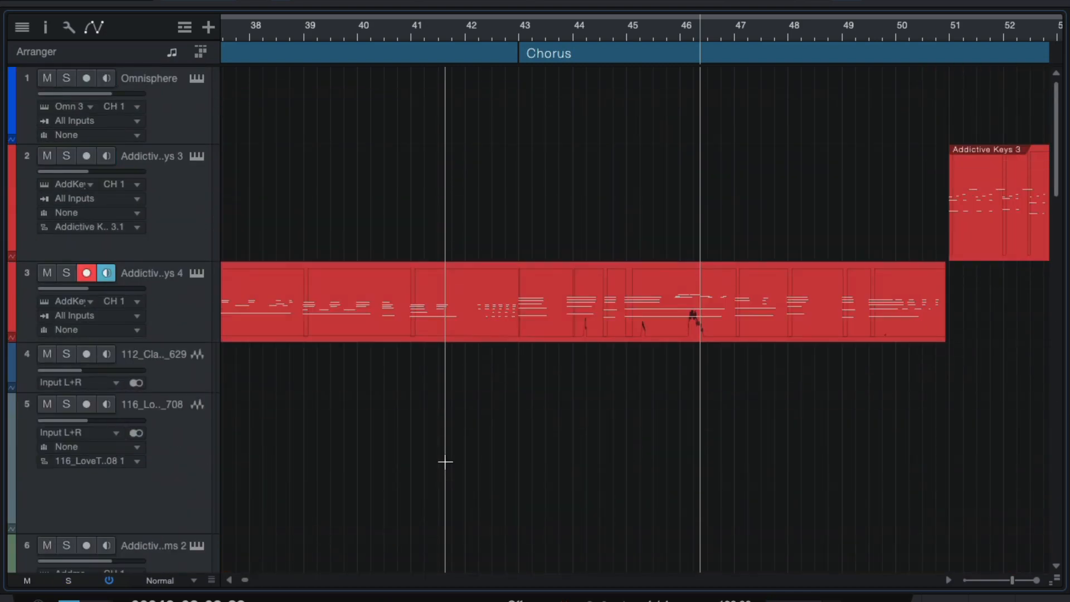